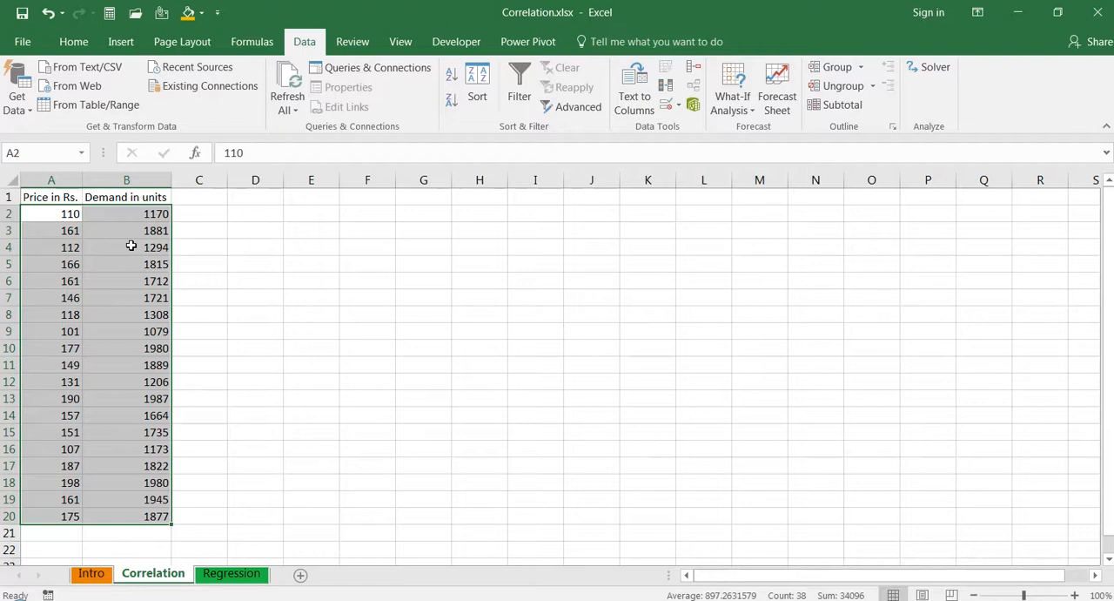
- Insert the CORREL function from the Statistical category into cell D4
left_click(257, 253)
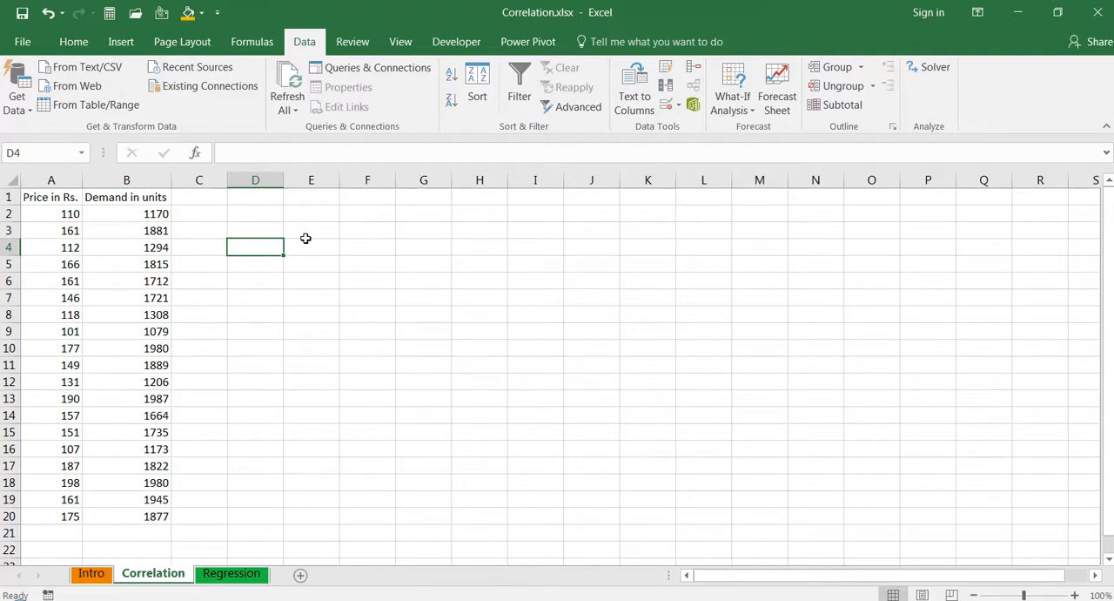
type("=")
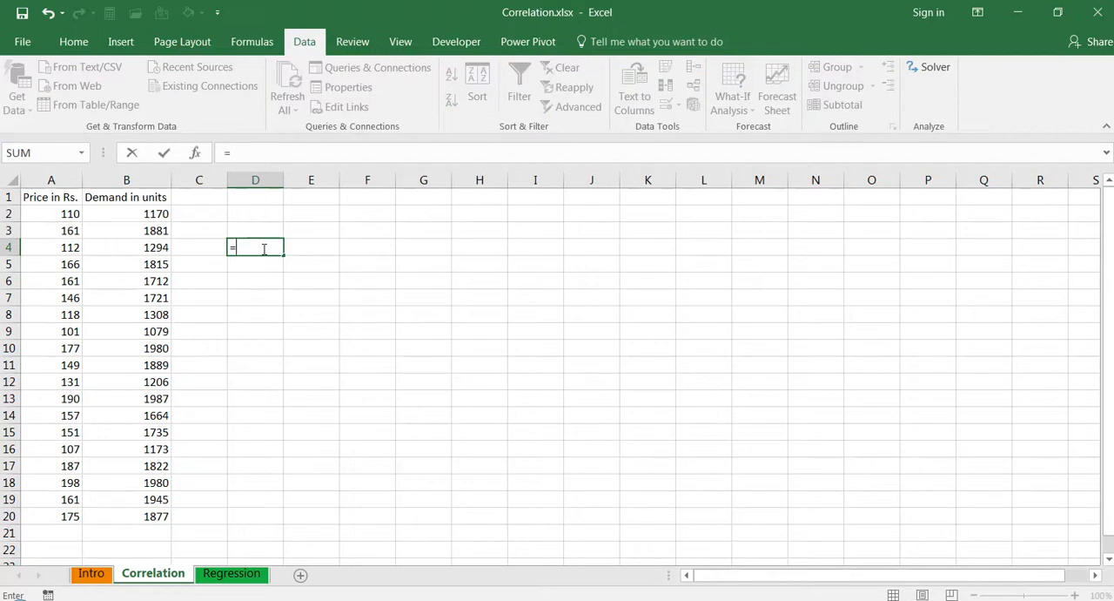
key("Escape")
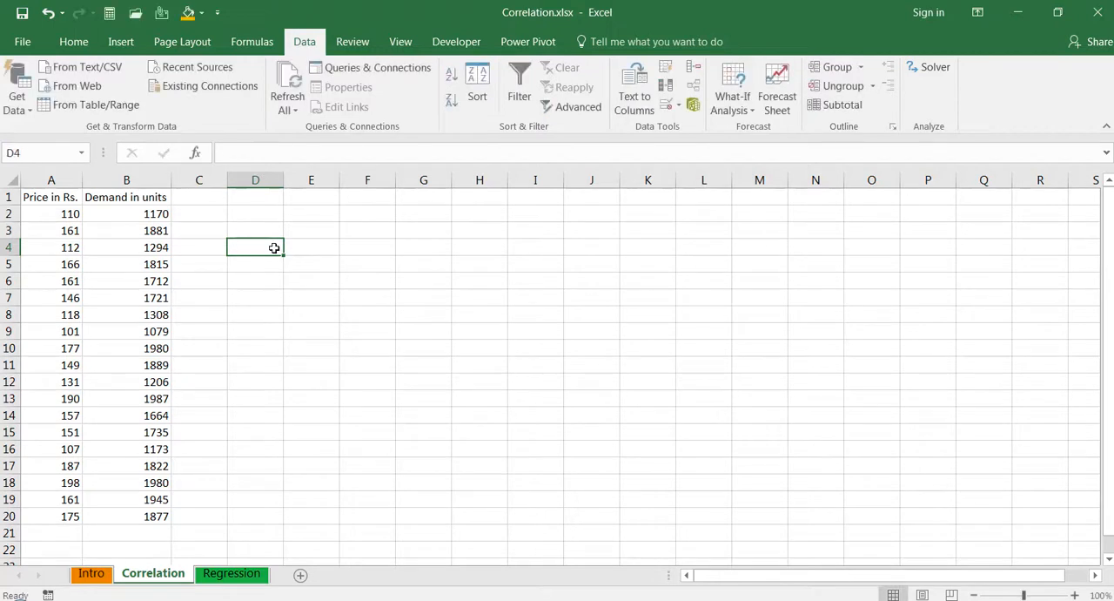
left_click(198, 154)
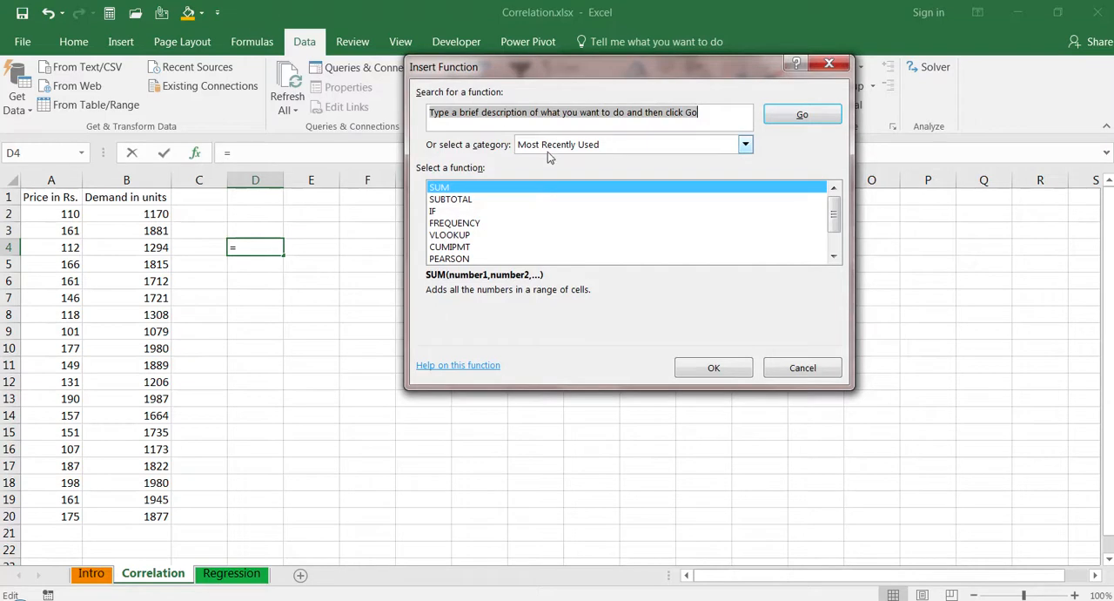
left_click(745, 145)
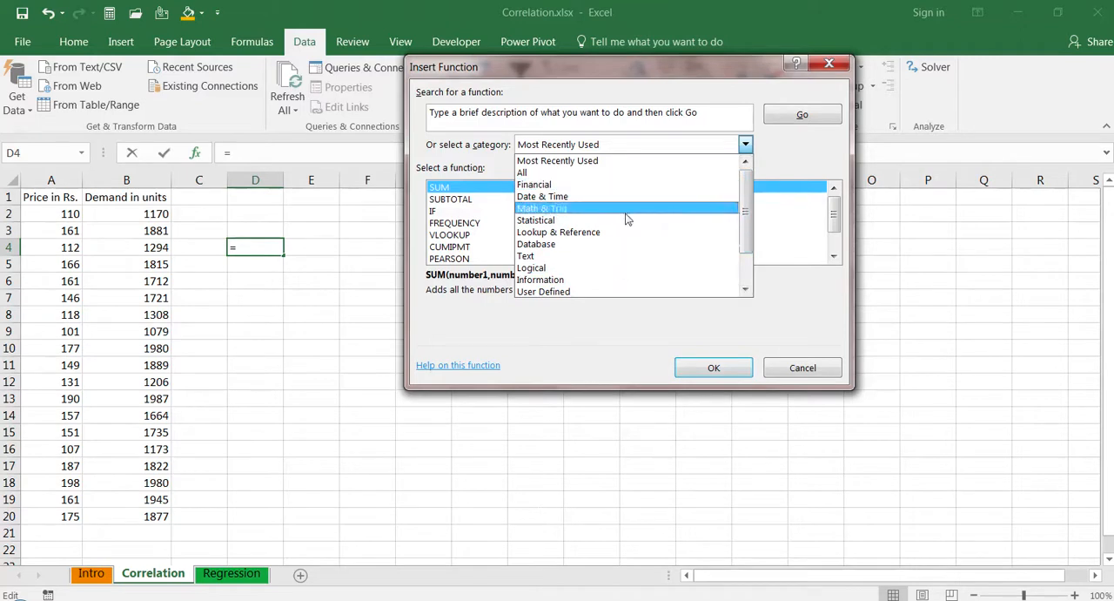
left_click(547, 223)
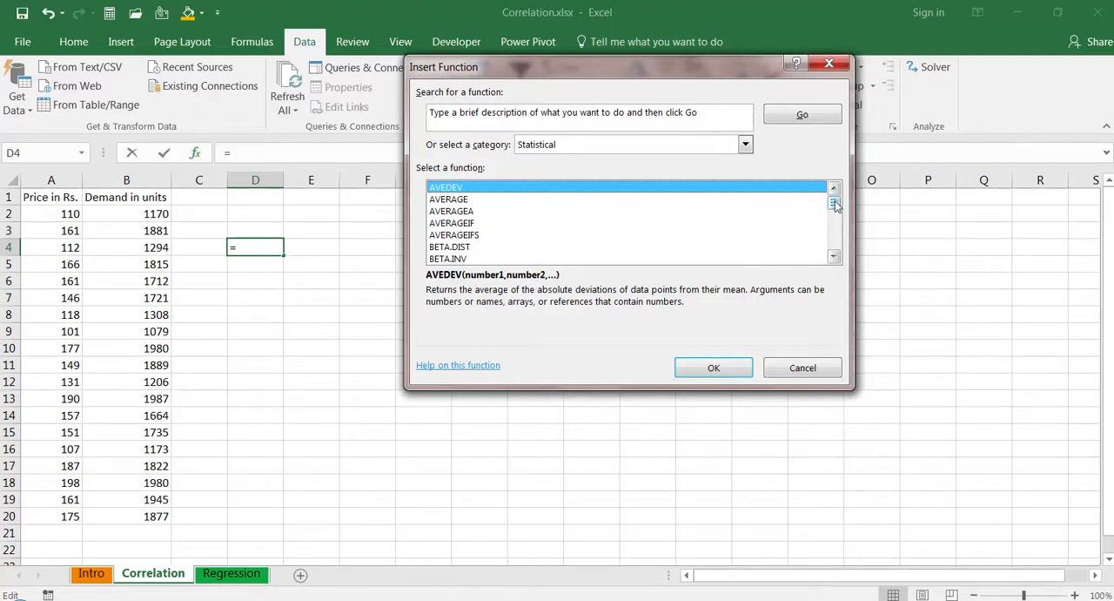
left_click_drag(834, 203, 834, 211)
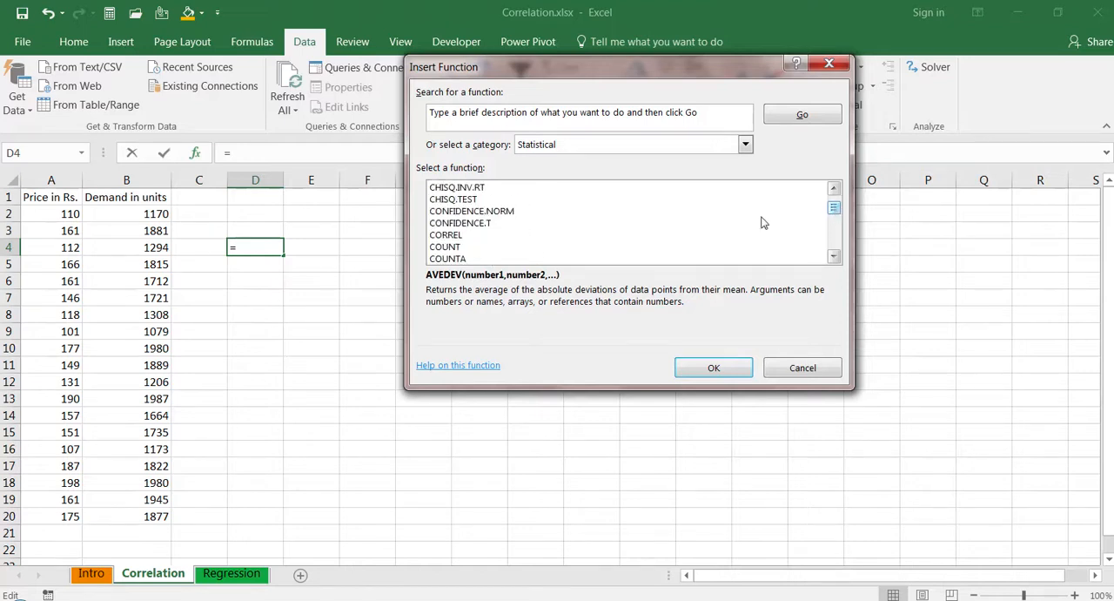
left_click(446, 238)
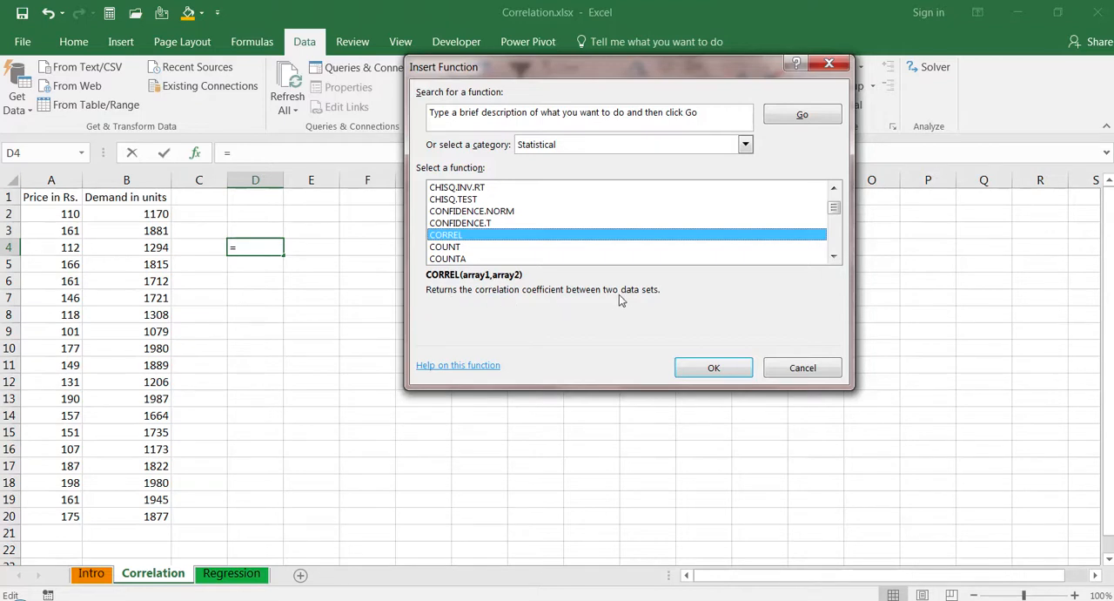
left_click(713, 368)
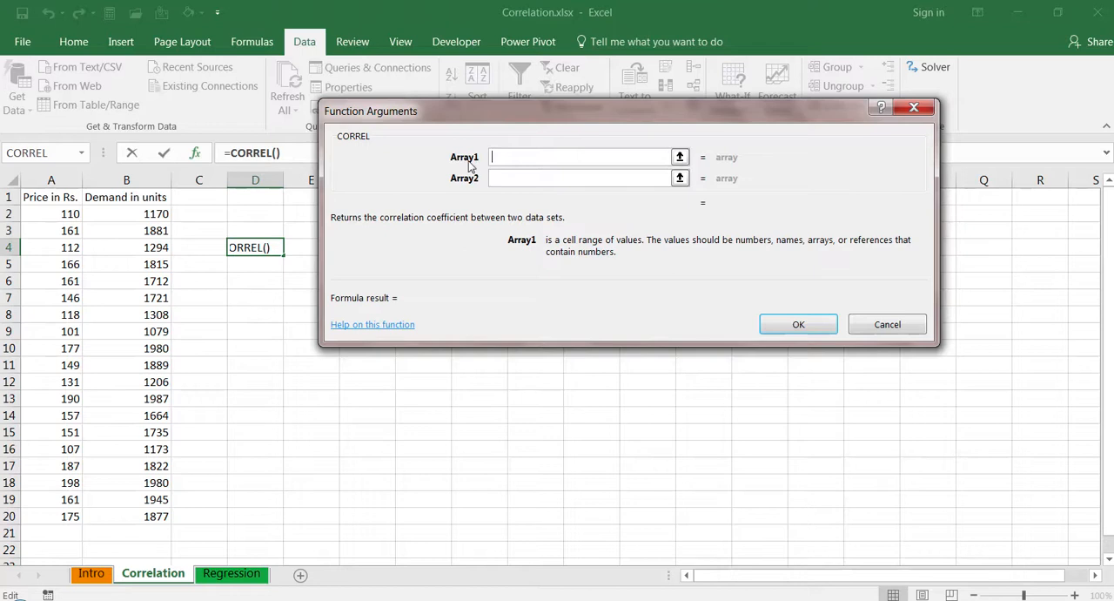
- Set Array1 to A1:A20 and Array2 to B1:B20 and complete the CORREL formula
left_click(50, 197)
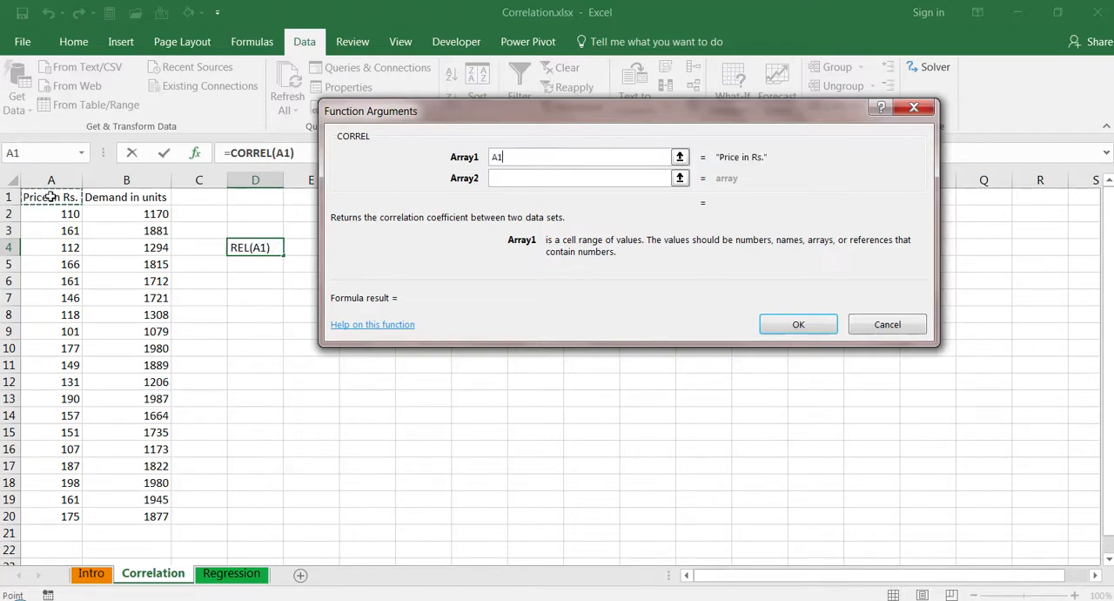
key("ctrl+shift+Down")
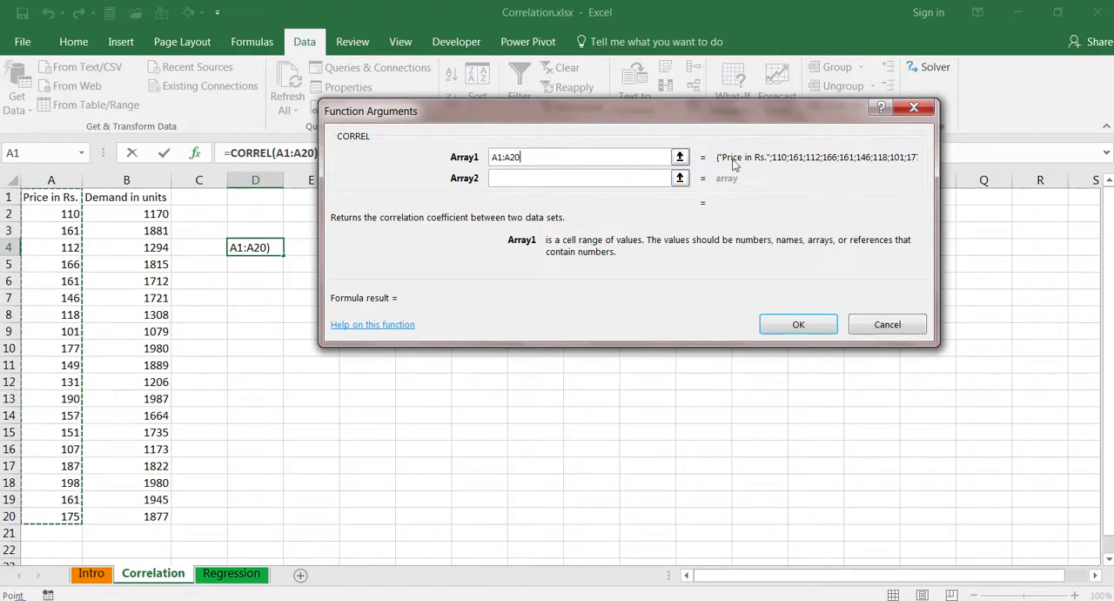
left_click(550, 177)
left_click(129, 198)
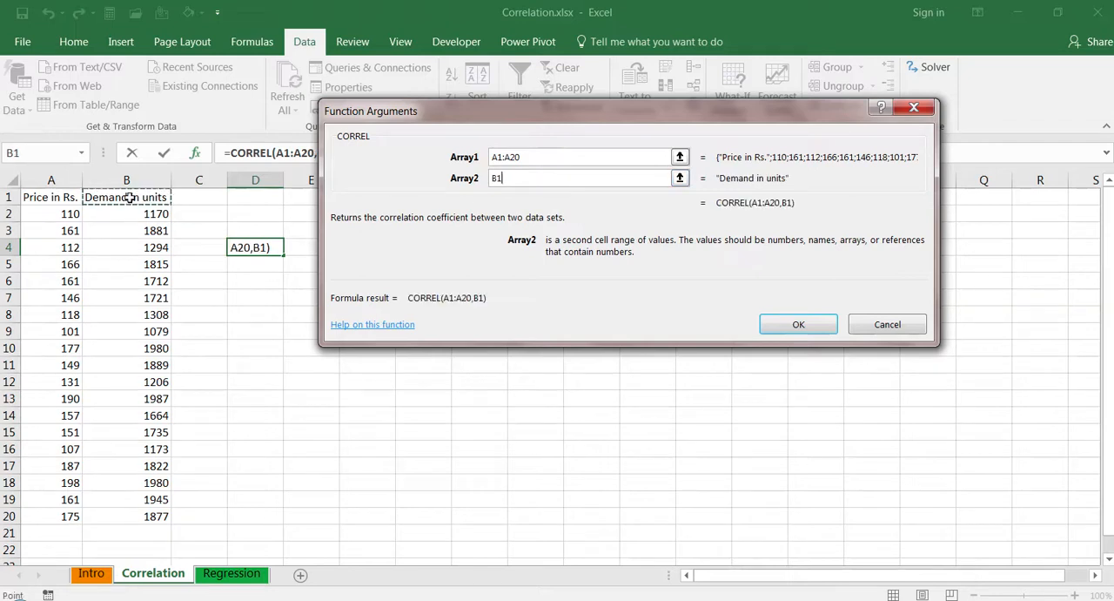
left_click_drag(129, 198, 131, 517)
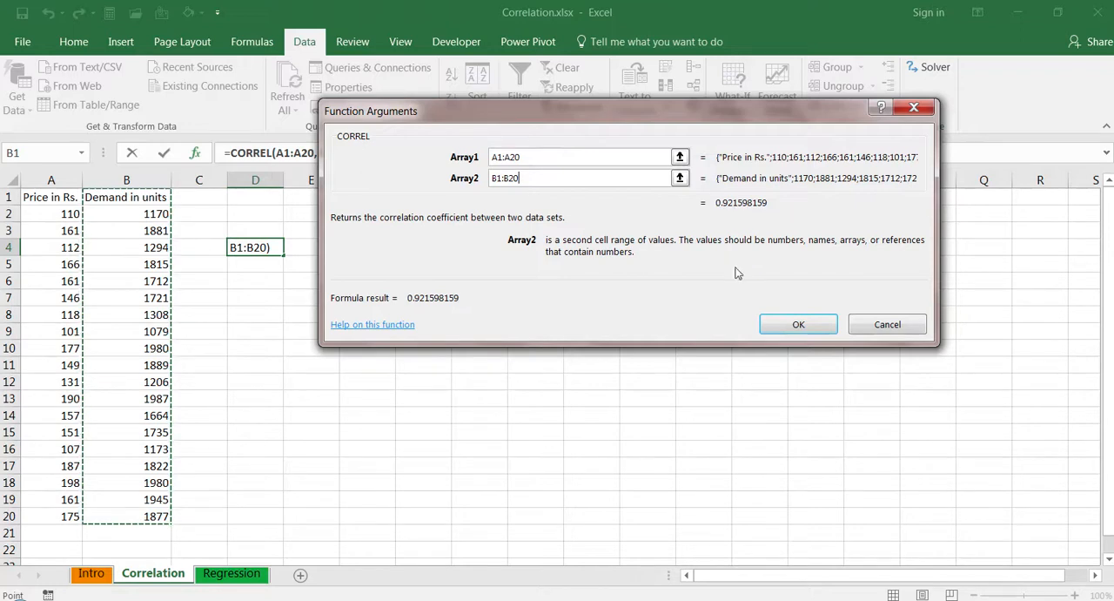
left_click(798, 324)
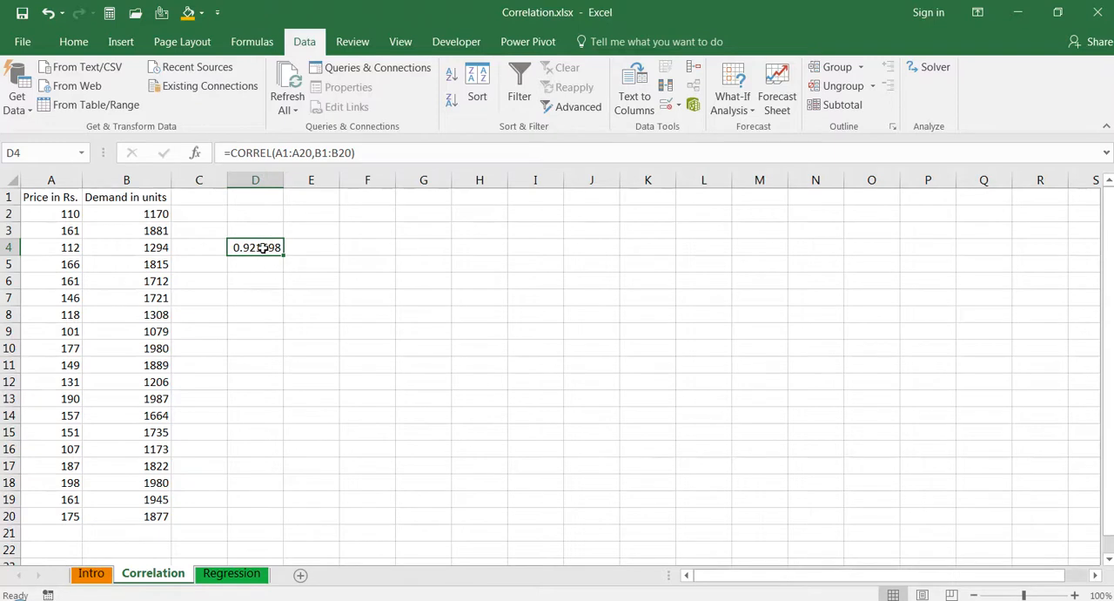
- Enable the Analysis ToolPak add-in through the Excel Add-ins options
left_click(258, 298)
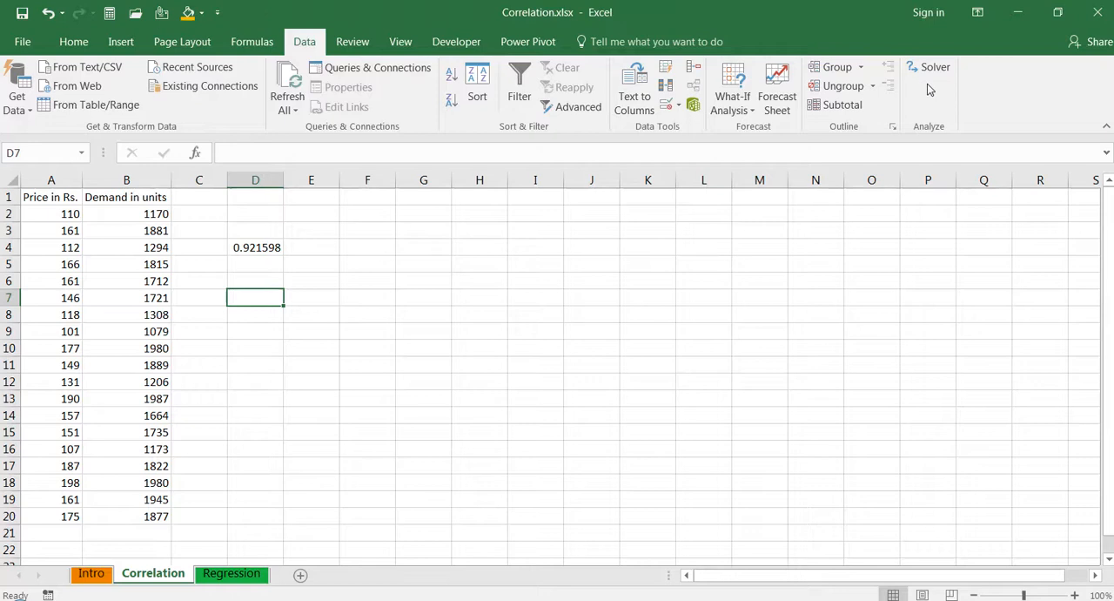
left_click(23, 45)
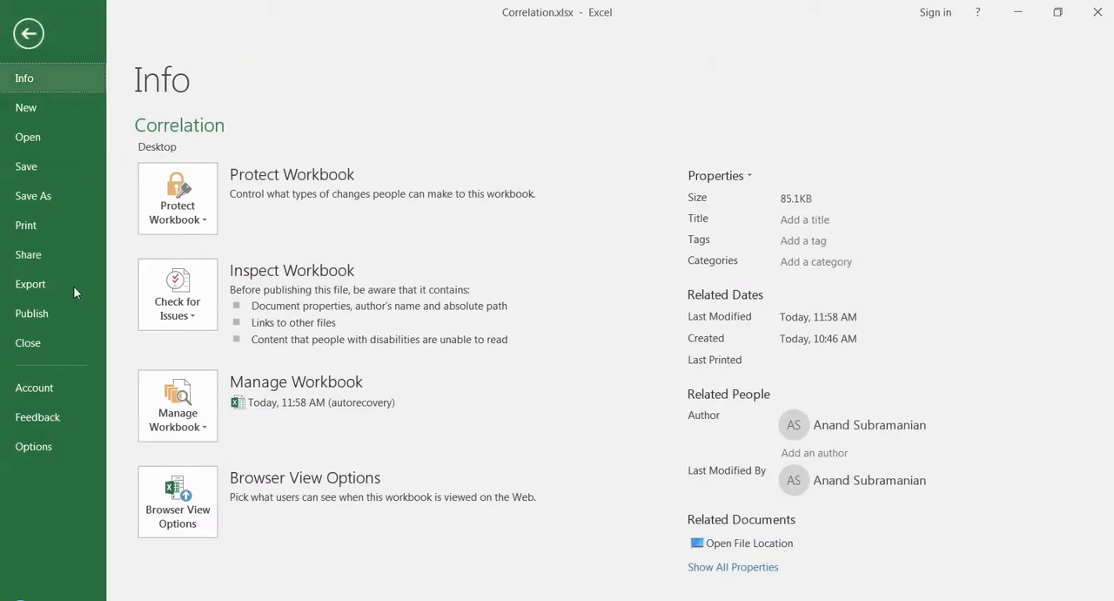
left_click(30, 449)
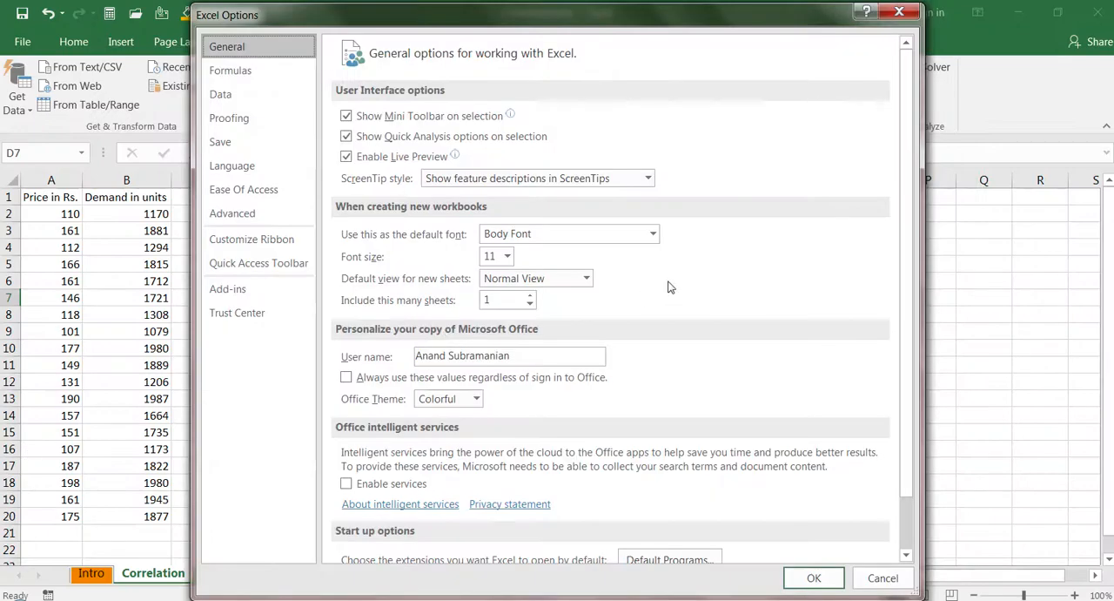
left_click(229, 296)
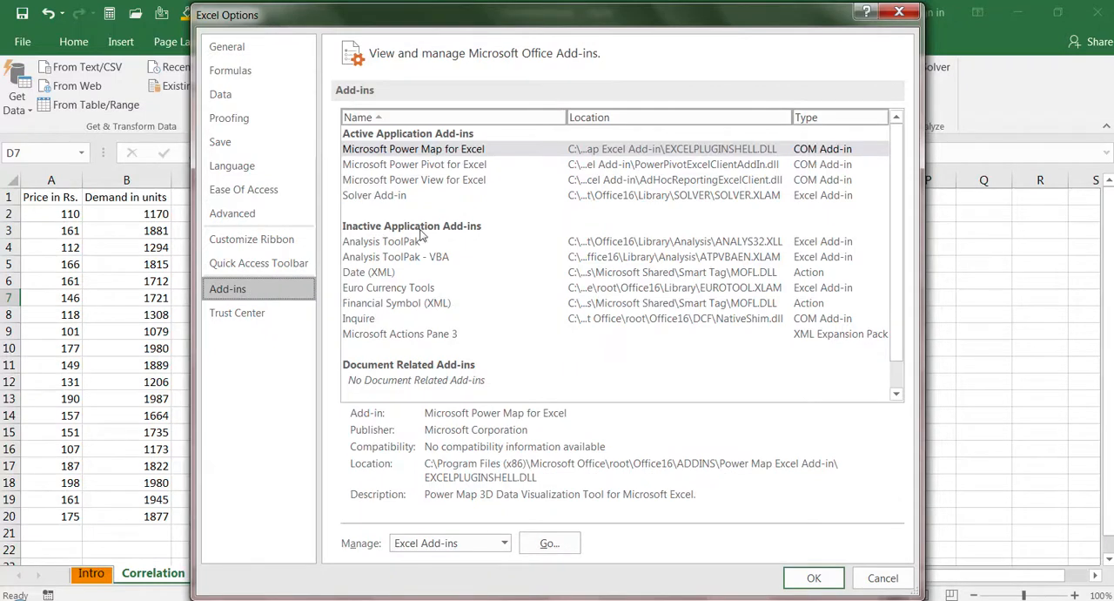
left_click(395, 246)
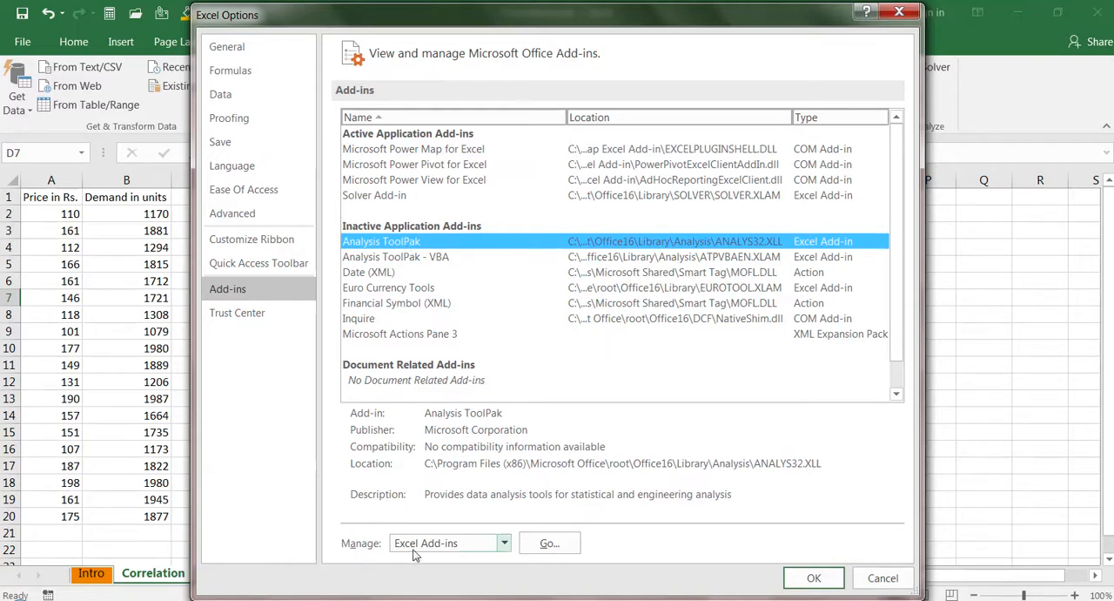
left_click(549, 544)
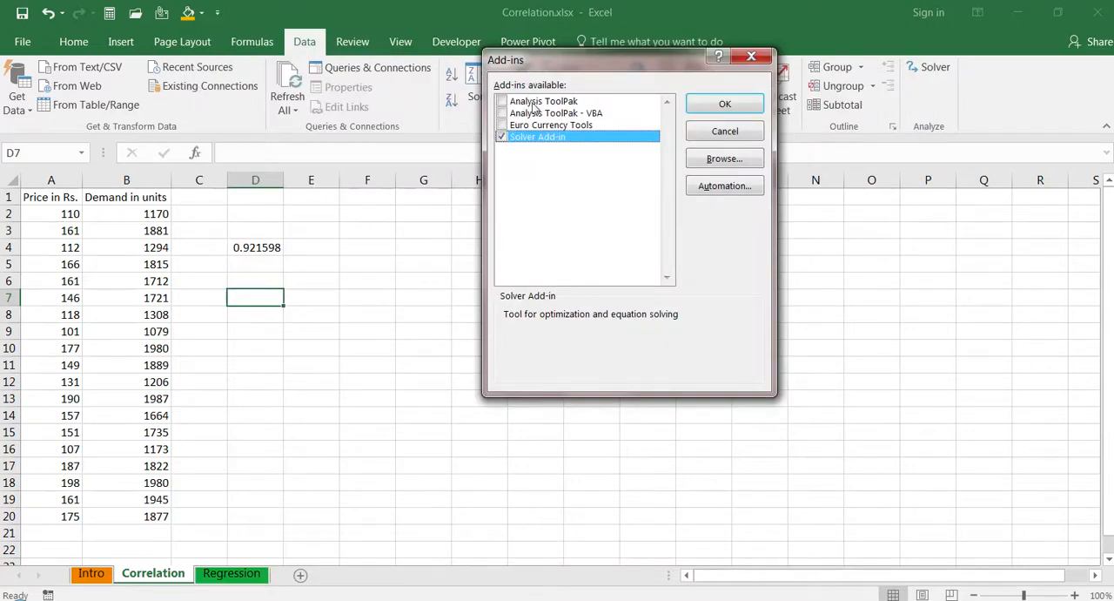
left_click(502, 103)
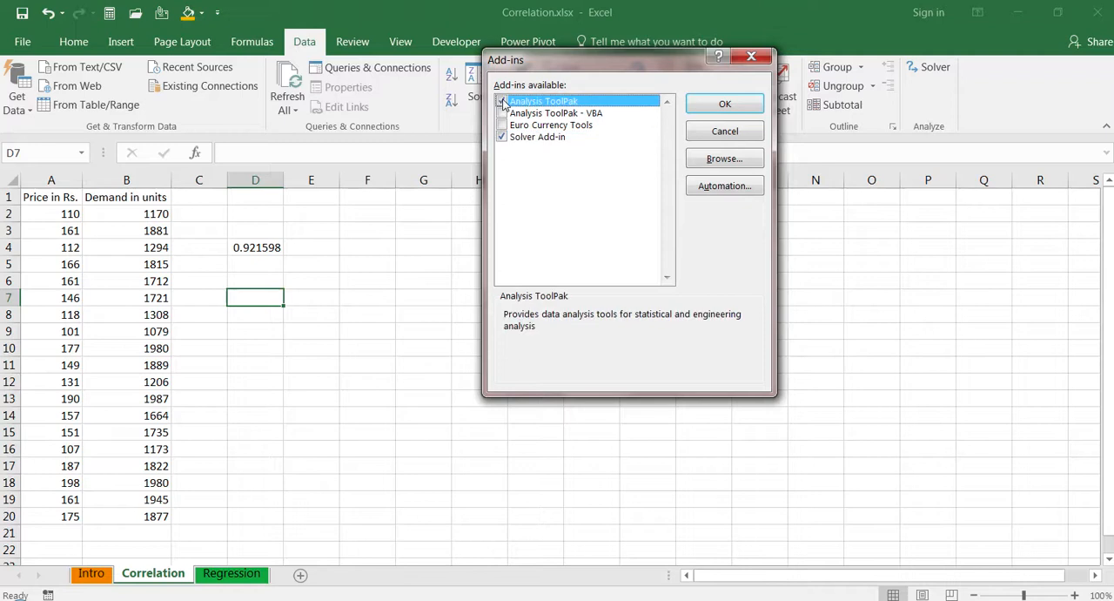
left_click(719, 106)
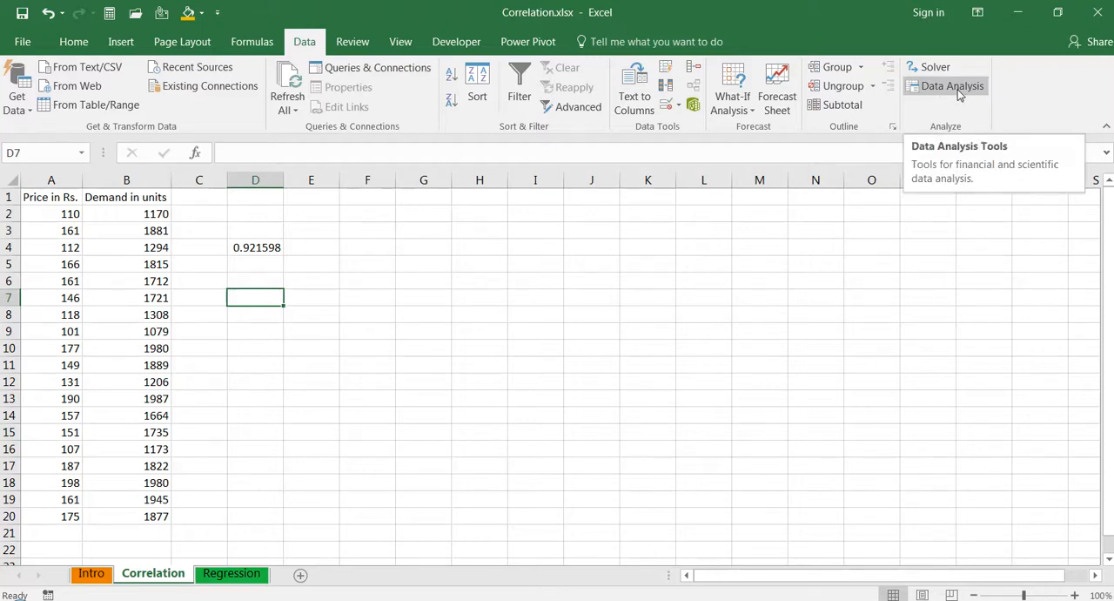
- Start the Correlation analysis tool with input range A1:B20, grouped by columns, and labels in the first row
mouse_move(409, 5)
left_click(944, 91)
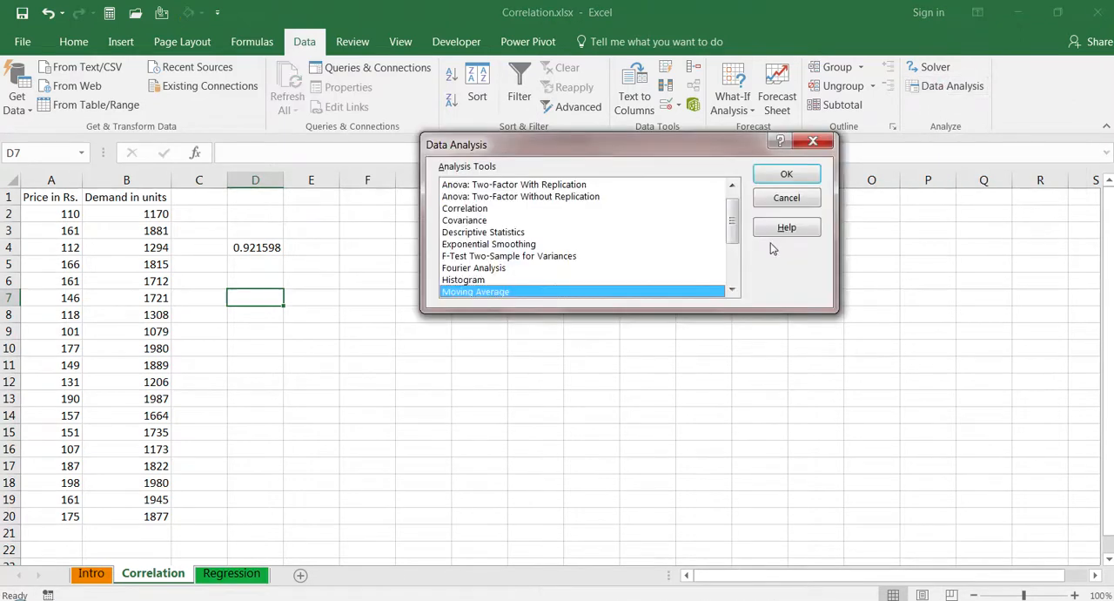
left_click(733, 187)
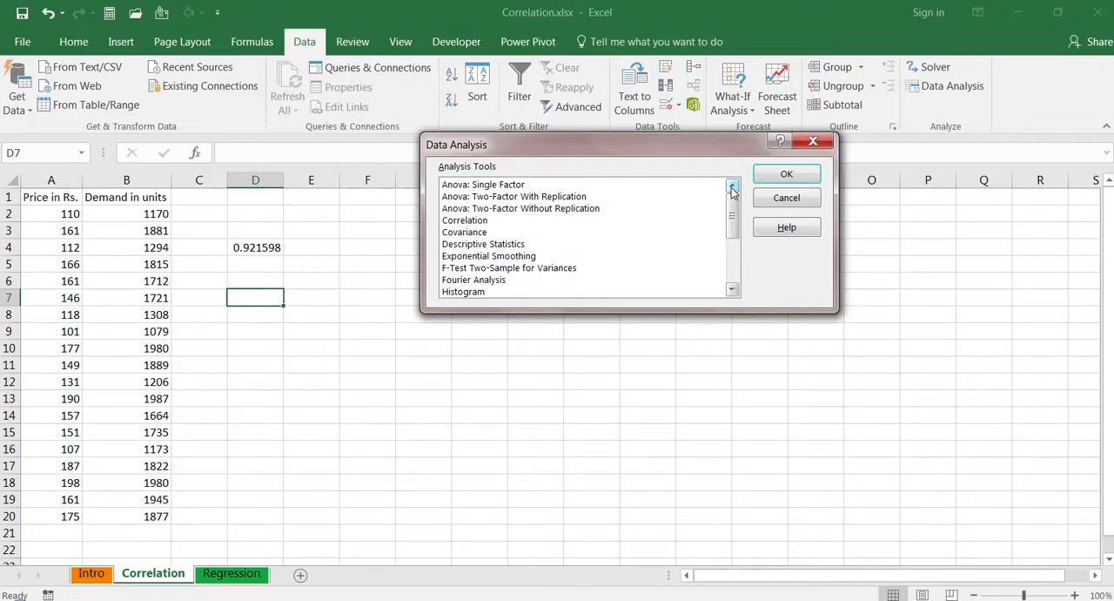
left_click(482, 223)
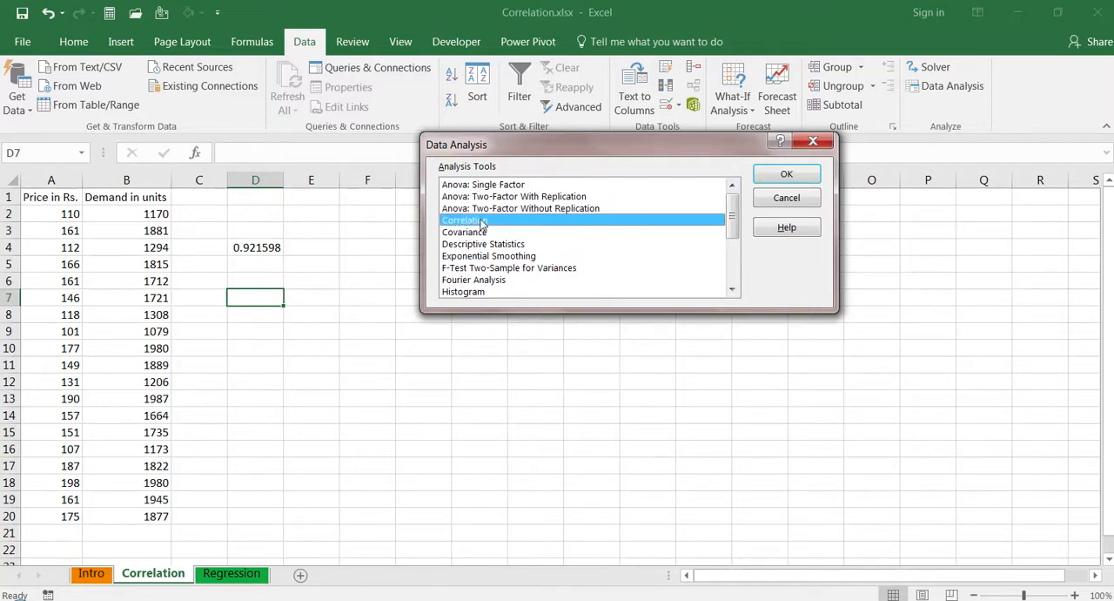
left_click(787, 177)
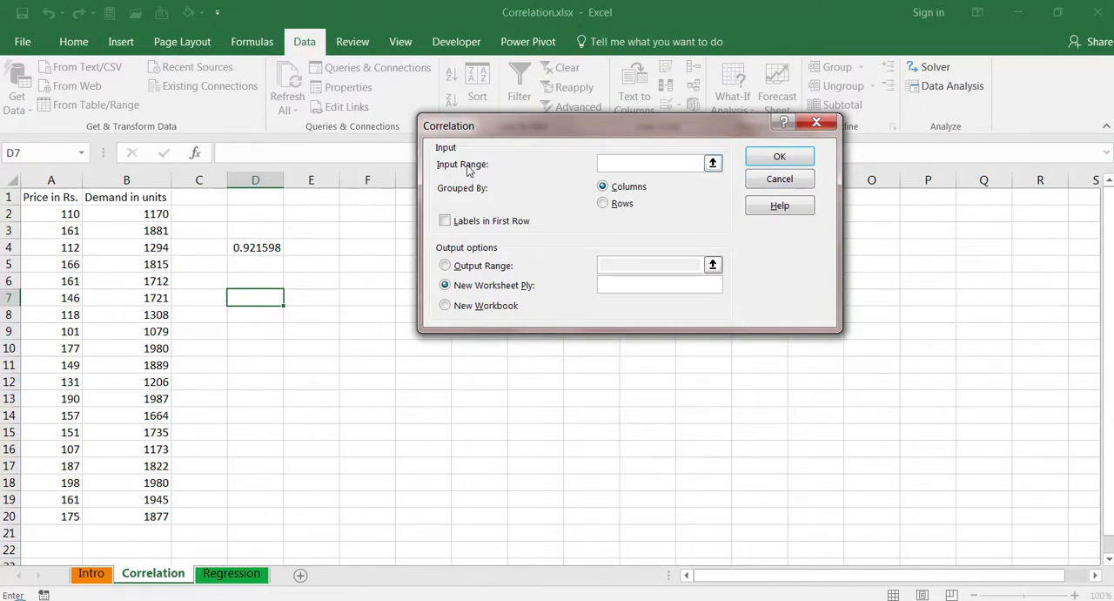
left_click(48, 196)
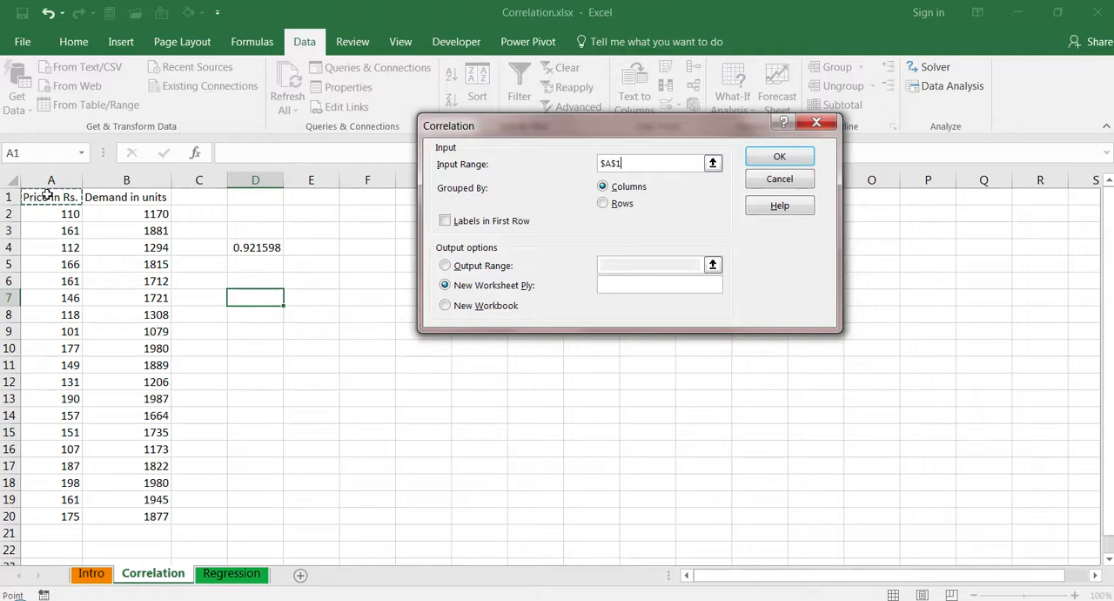
key("ctrl+shift+Right")
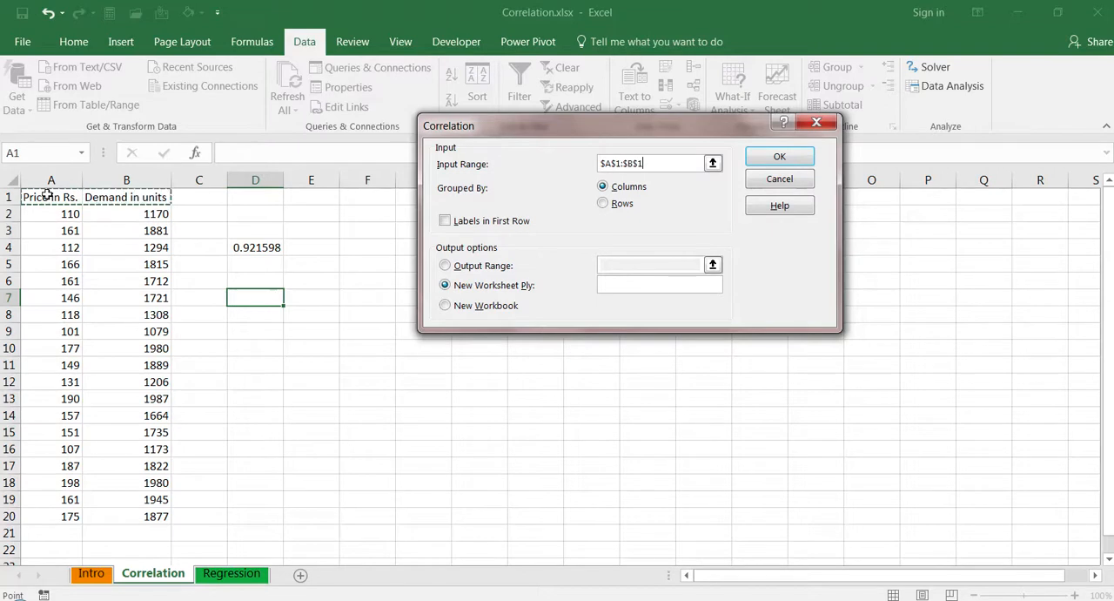
key("ctrl+shift+Down")
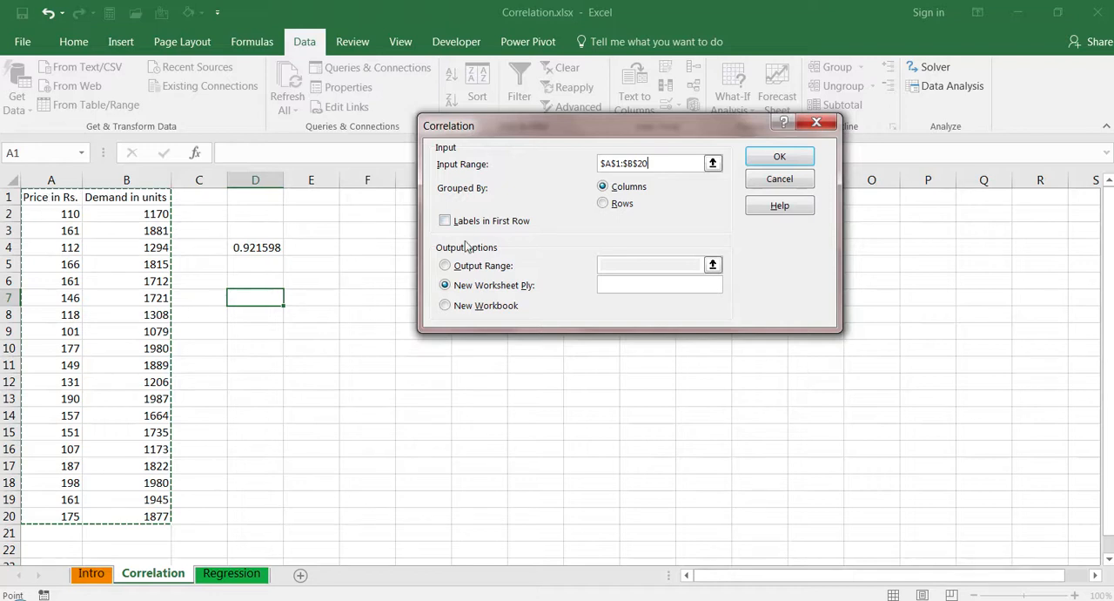
left_click(445, 221)
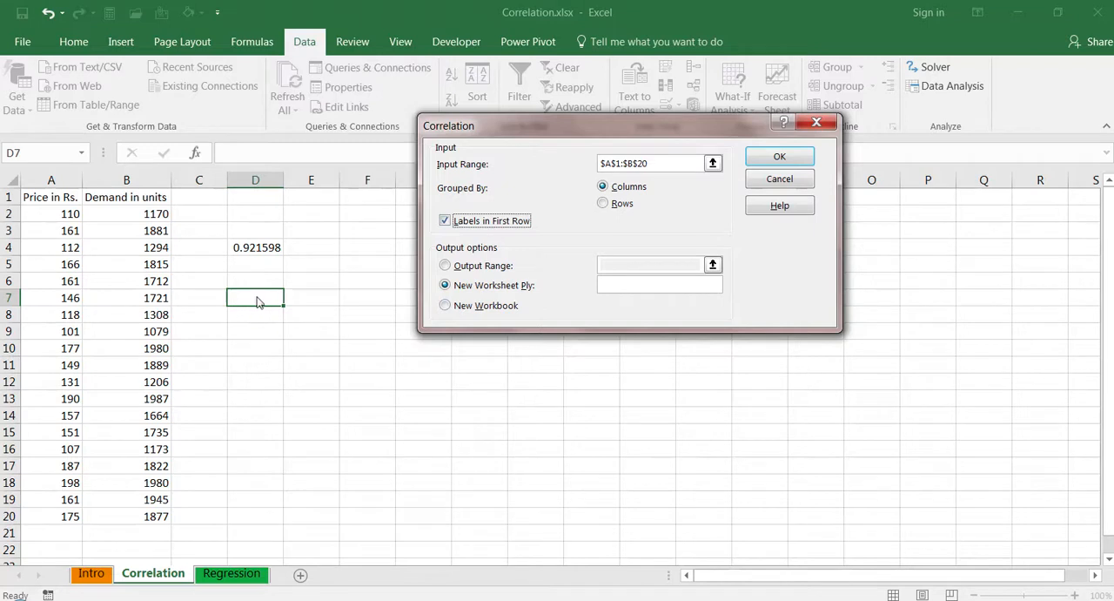
- Set the correlation output range to cell D7 and run the analysis
left_click(445, 265)
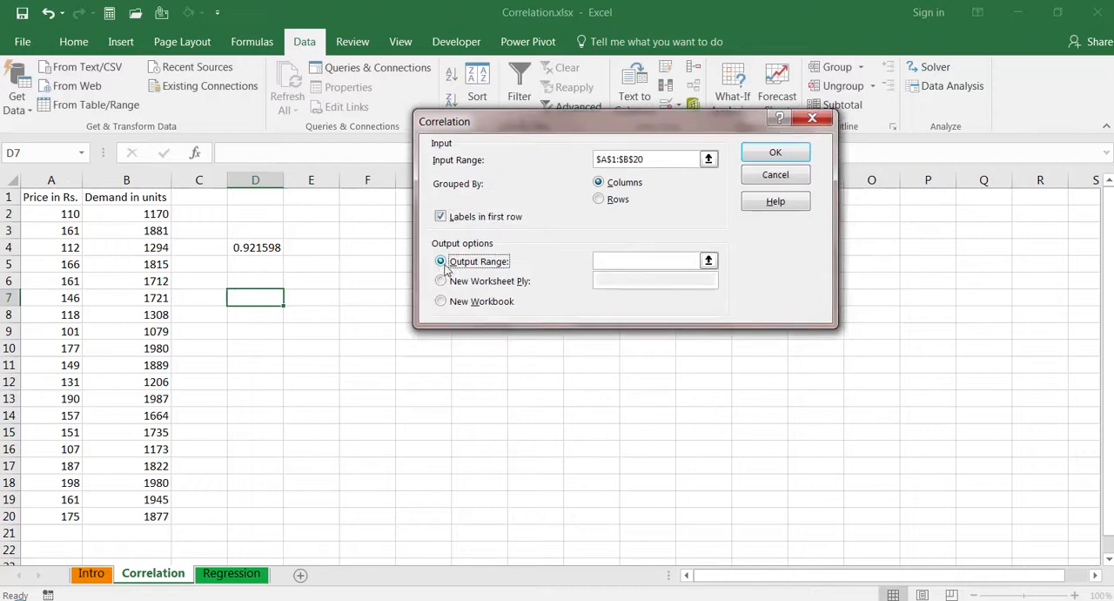
left_click(612, 260)
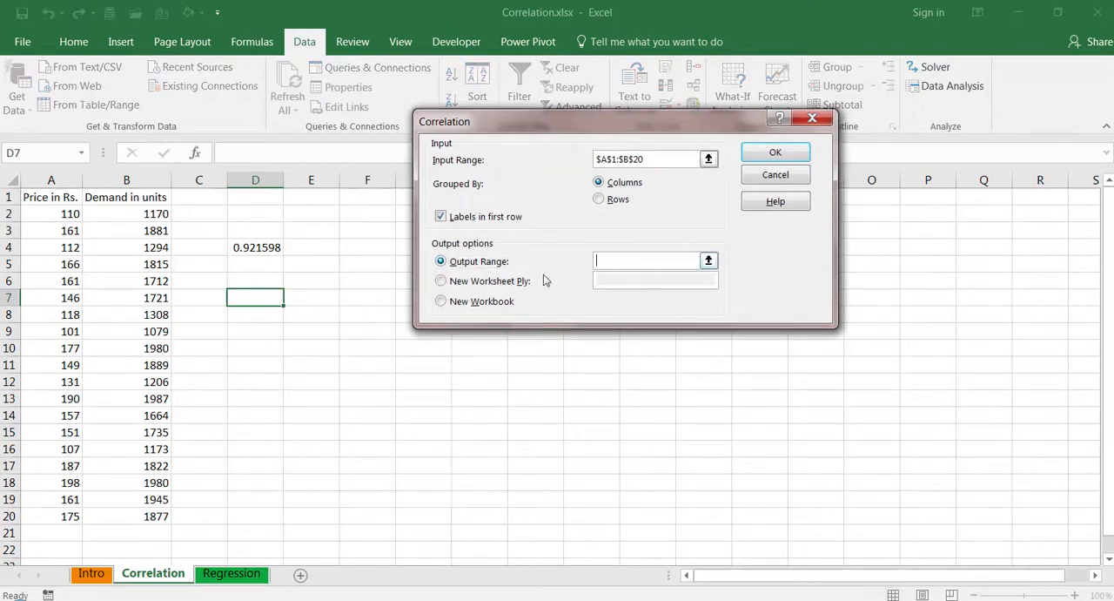
left_click(253, 299)
left_click(772, 154)
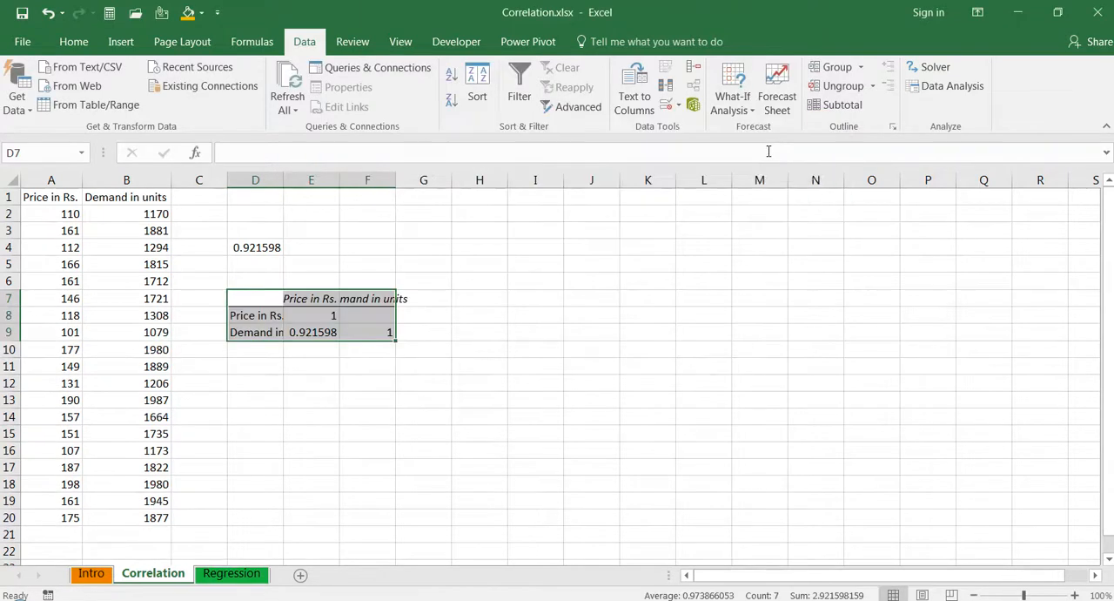
- AutoFit the widths of columns D, E and F so the correlation table's contents fit
double_click(283, 177)
double_click(372, 179)
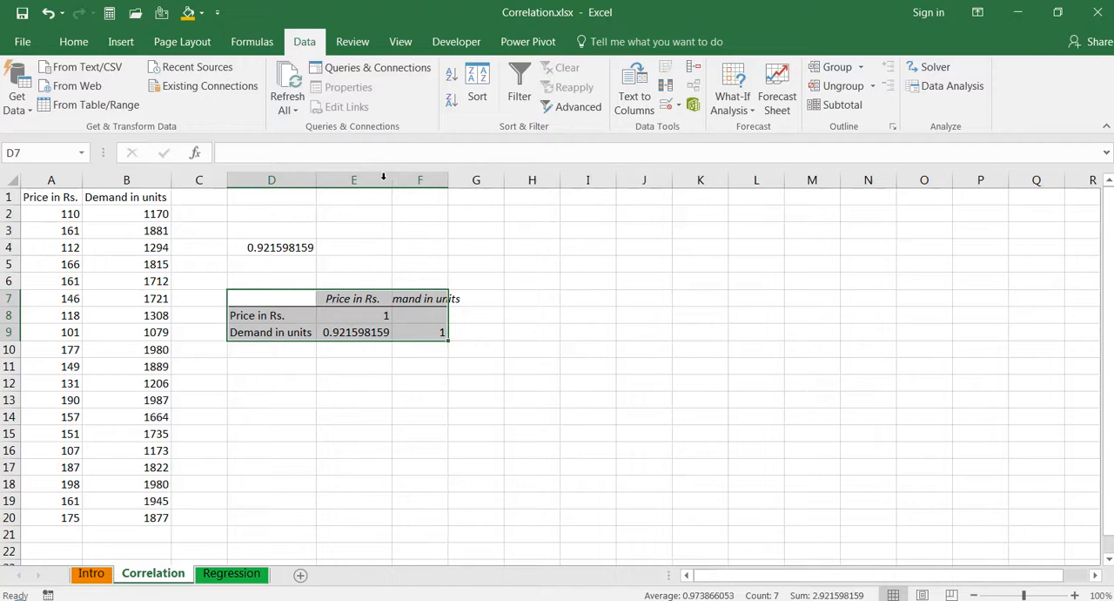
double_click(448, 180)
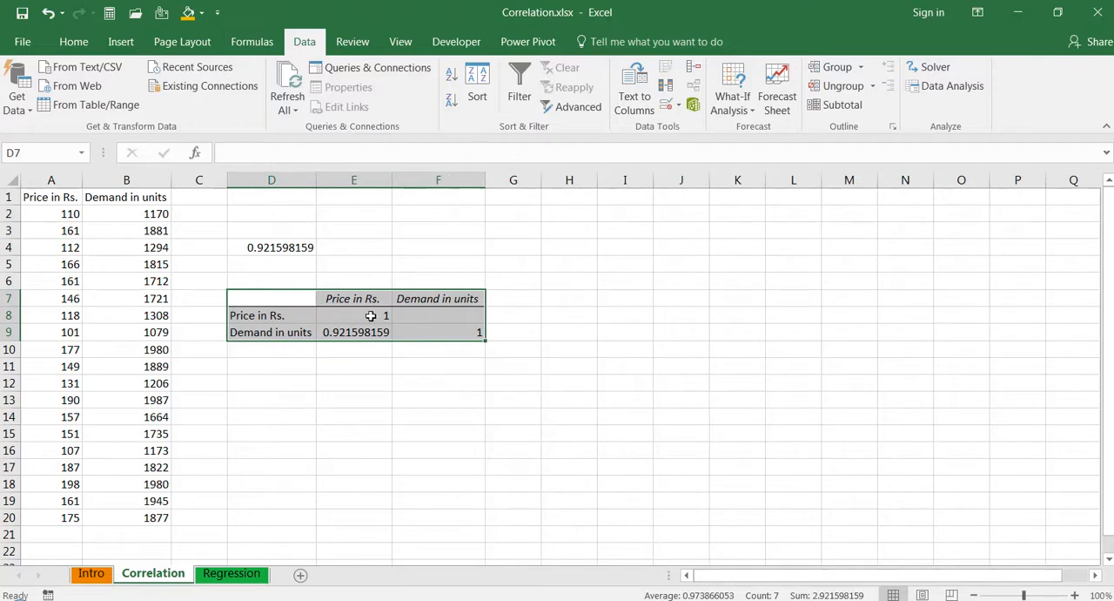
- Enter the note "r = 0.92" in cell E11 below the correlation table
left_click(349, 332)
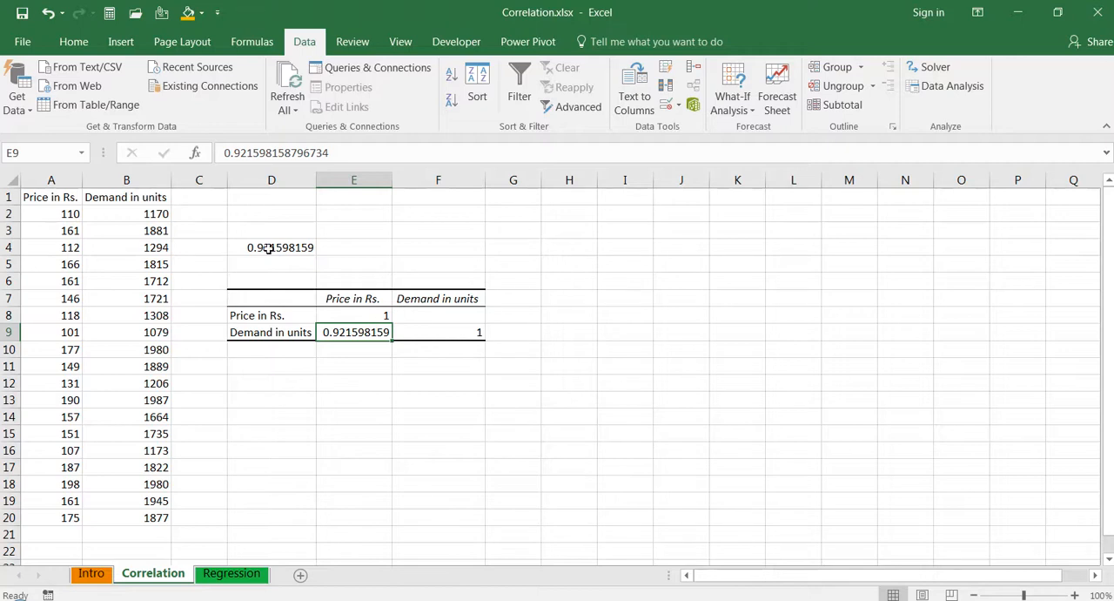
left_click(348, 369)
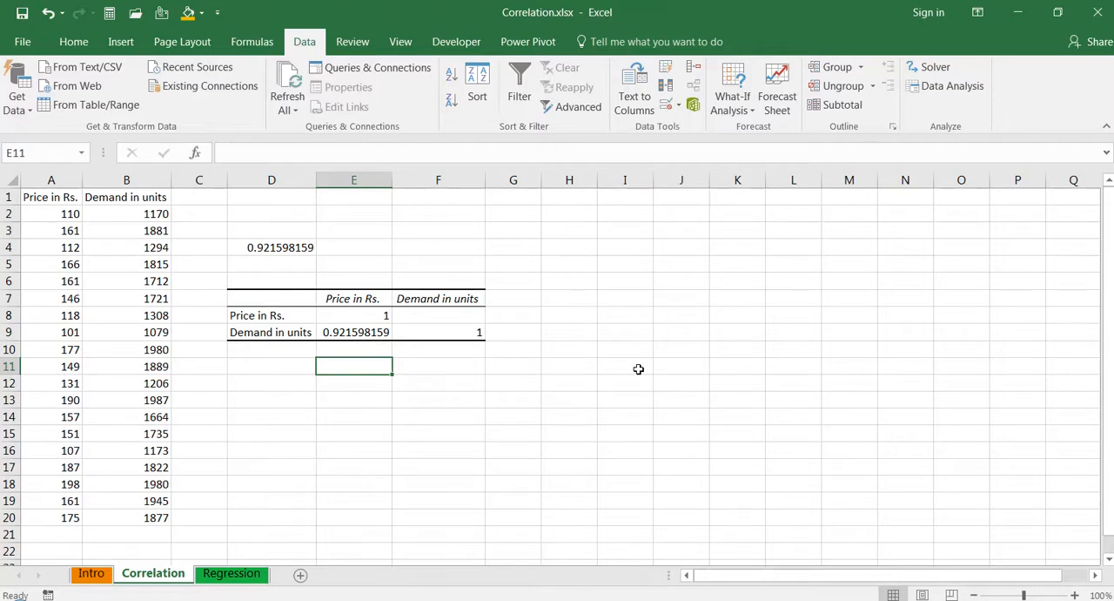
type("r")
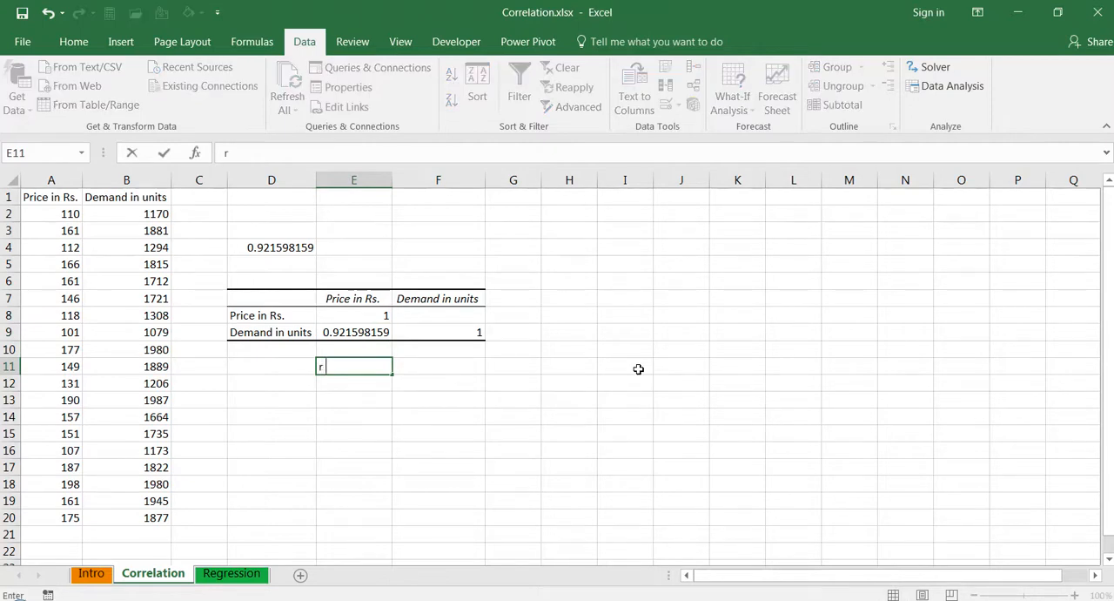
type(" = 0.92")
key("Return")
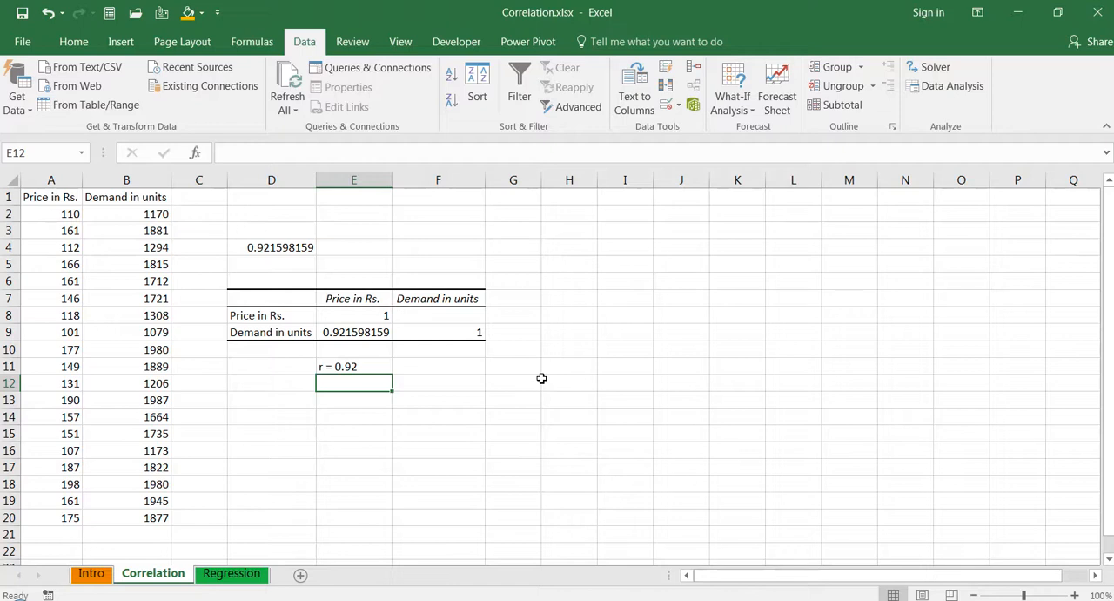
left_click(354, 367)
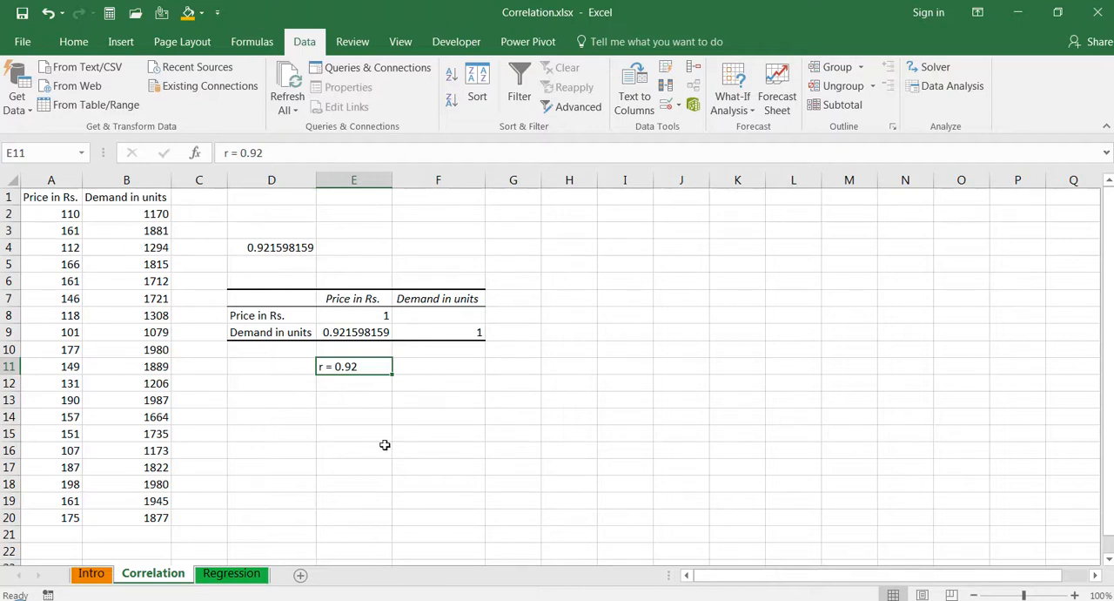
- Start the Regression analysis tool with Y range B1:B20, X range A1:A20, and labels included
left_click(267, 411)
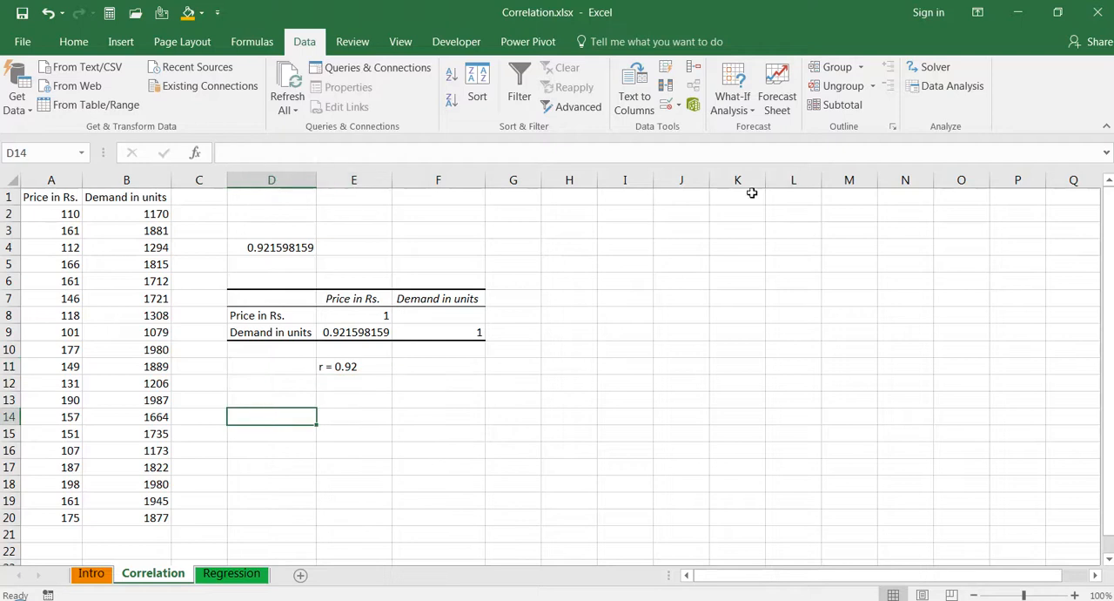
left_click(936, 92)
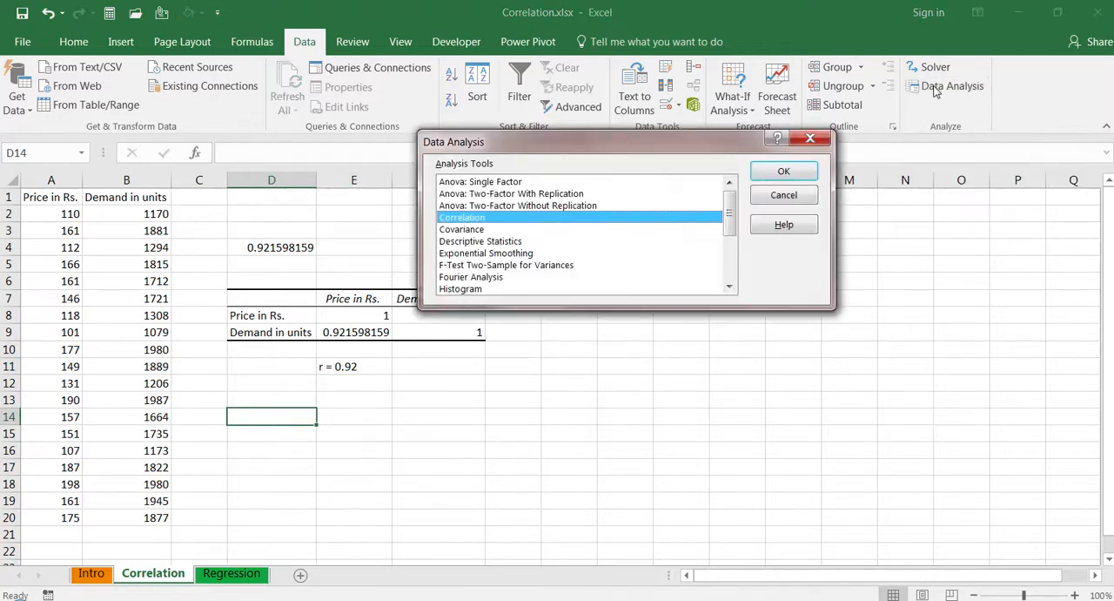
left_click(732, 272)
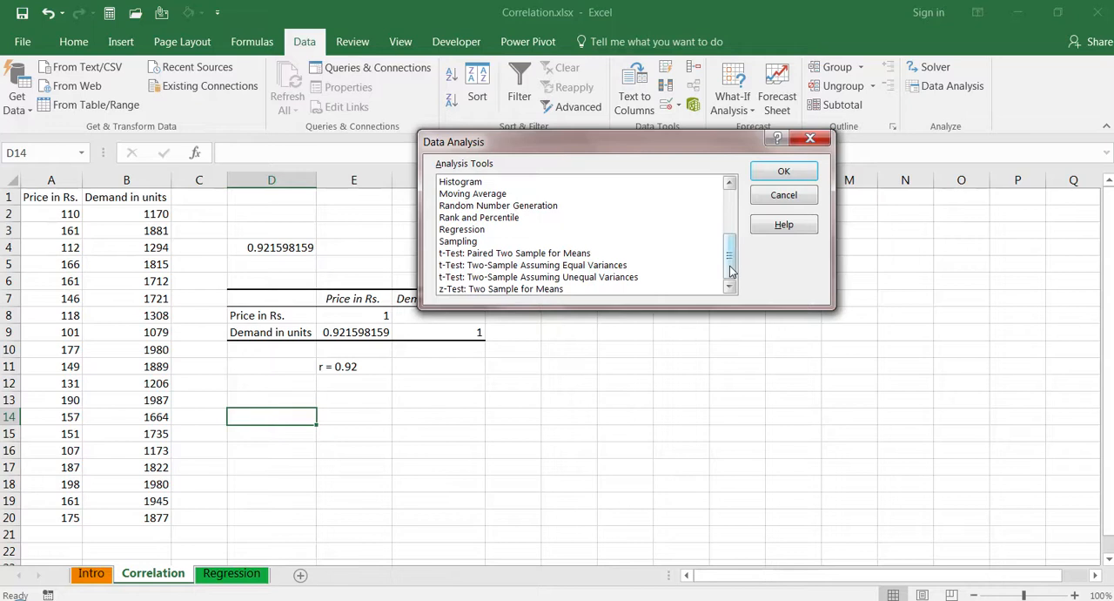
left_click(480, 230)
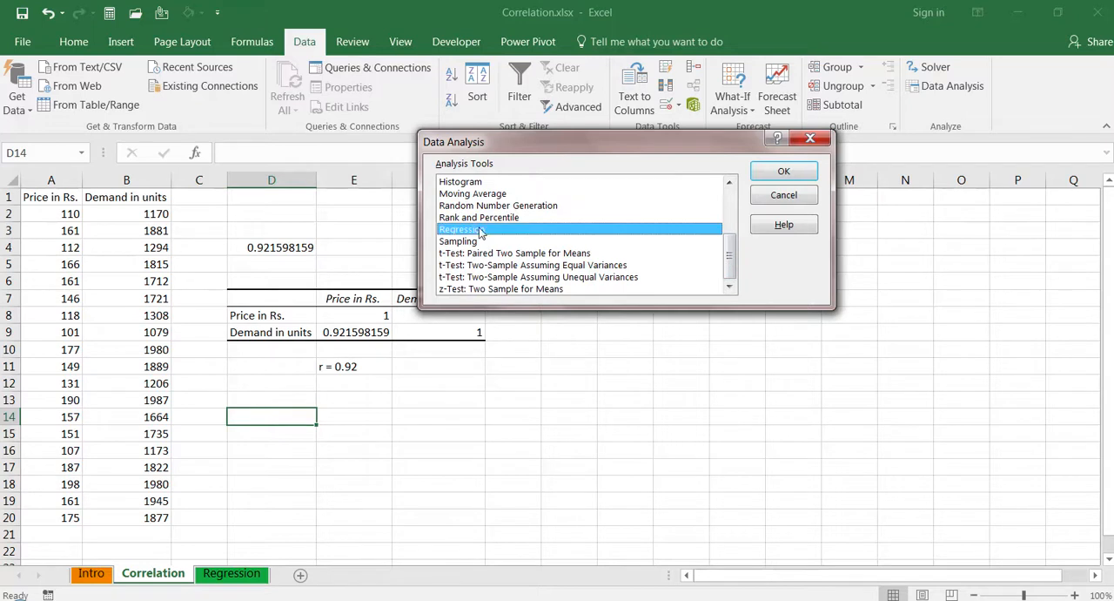
left_click(784, 173)
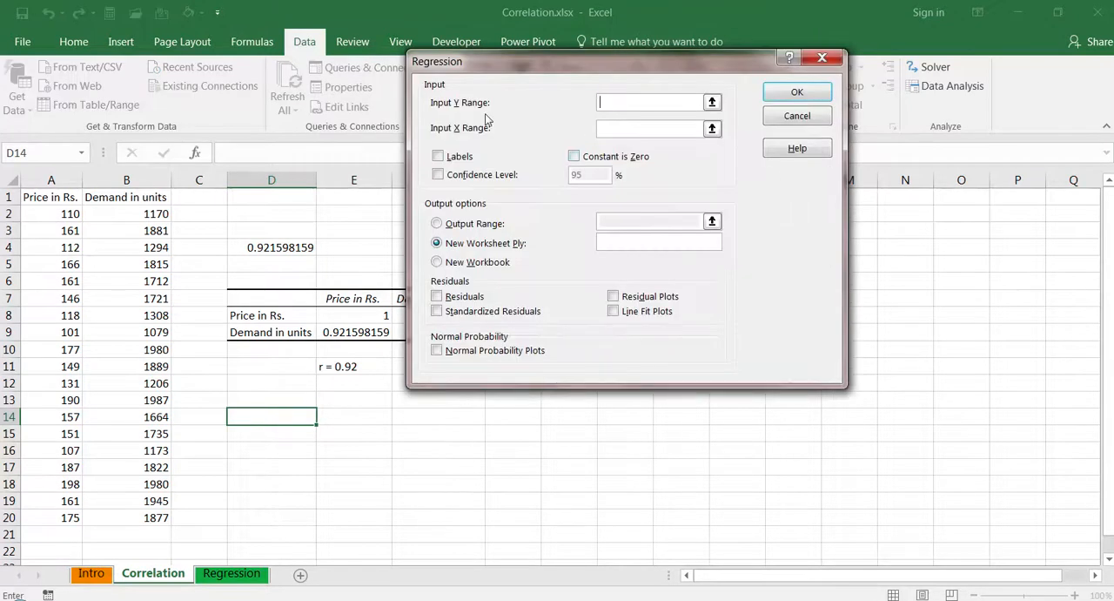
left_click(130, 195)
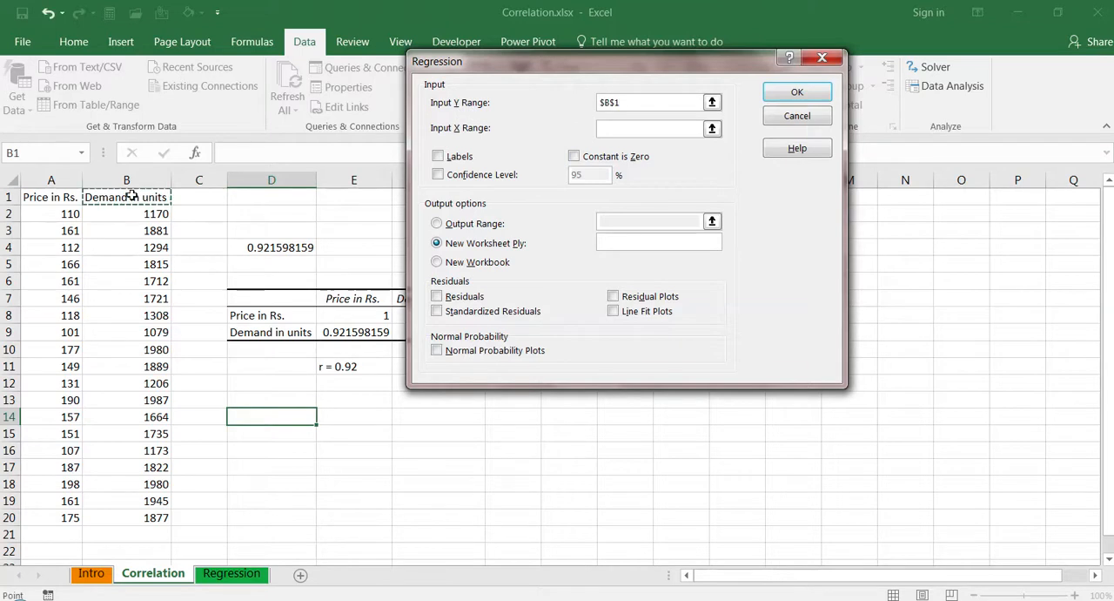
key("ctrl+shift+Down")
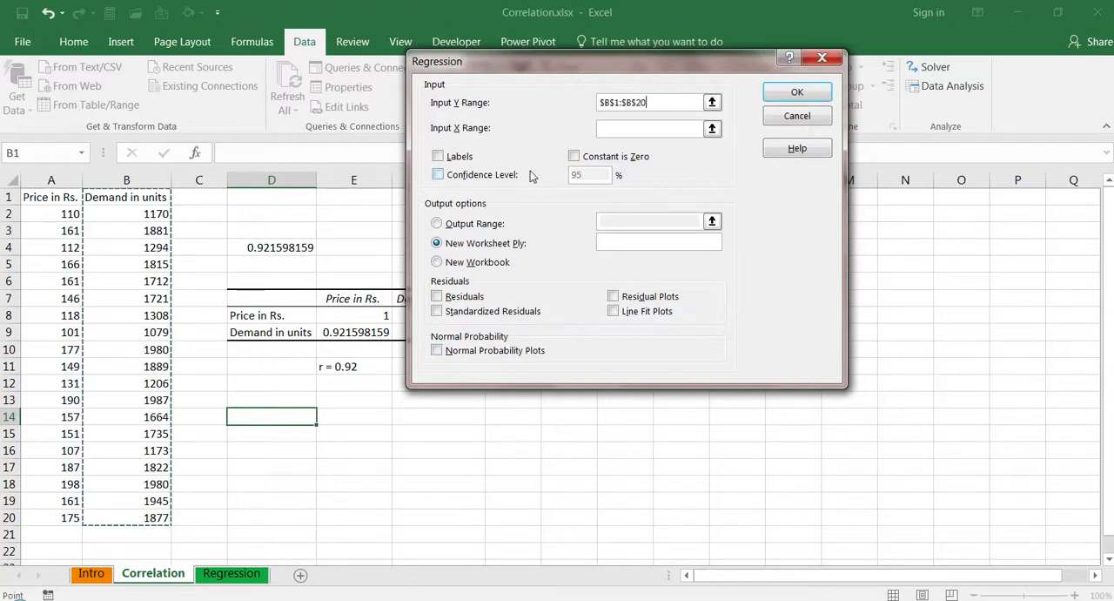
left_click(640, 129)
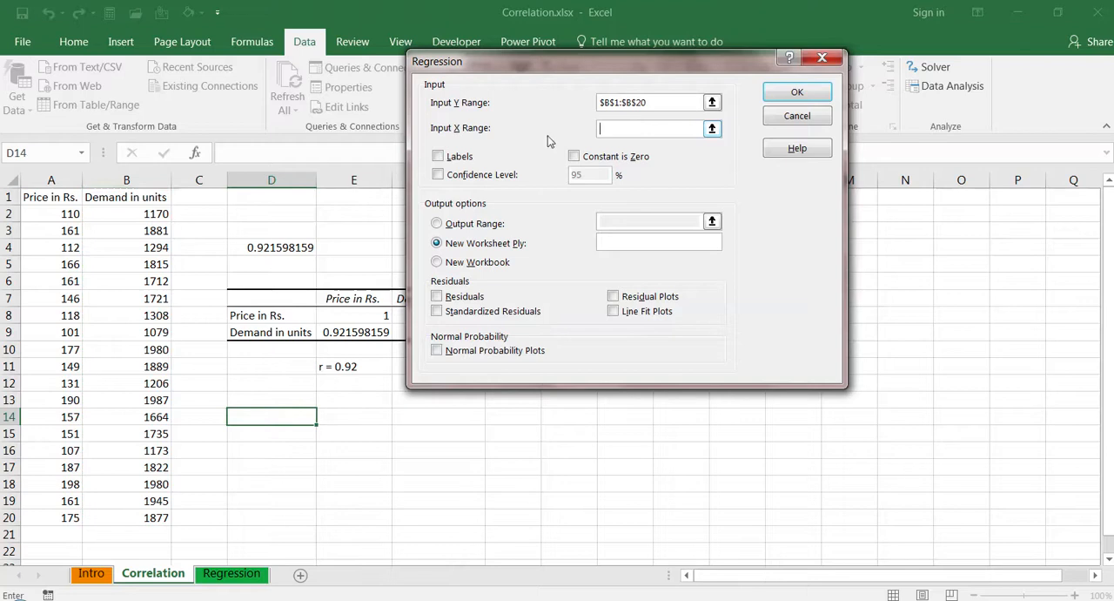
left_click(51, 196)
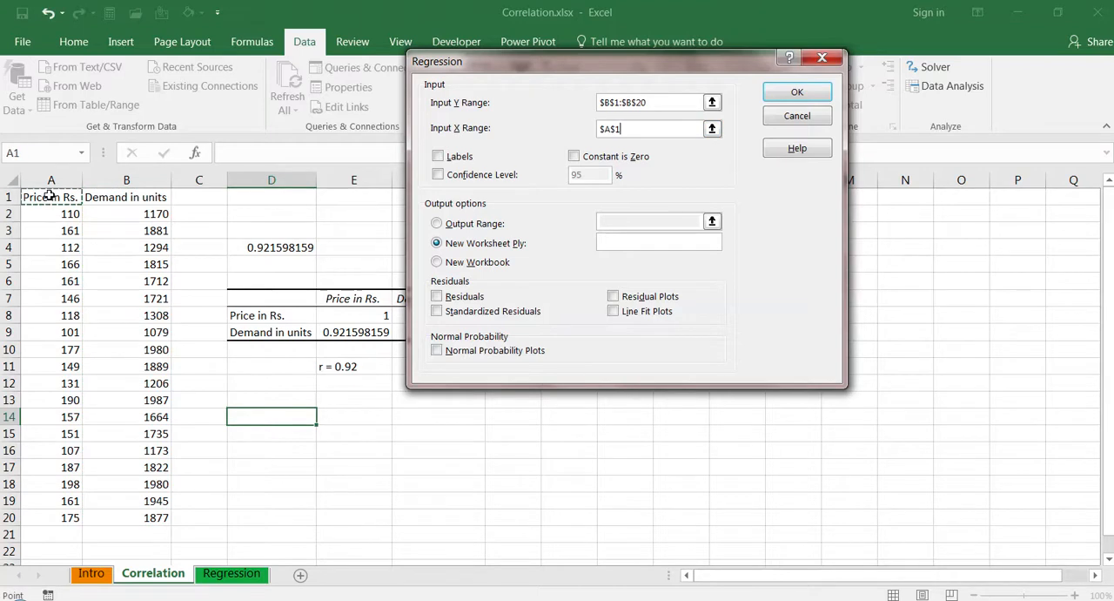
key("ctrl+shift+Down")
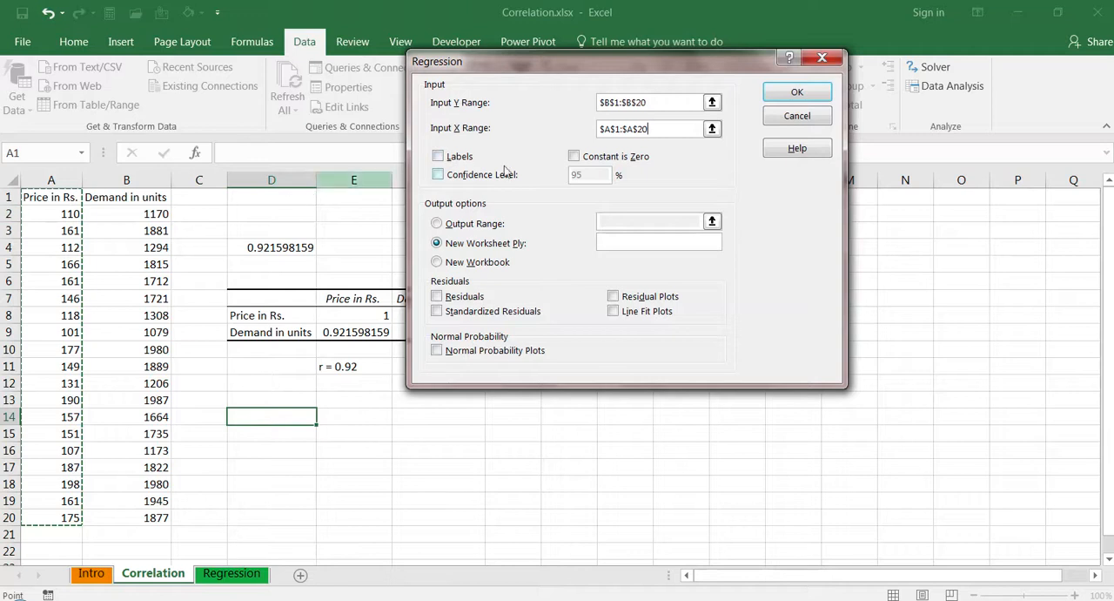
left_click(438, 157)
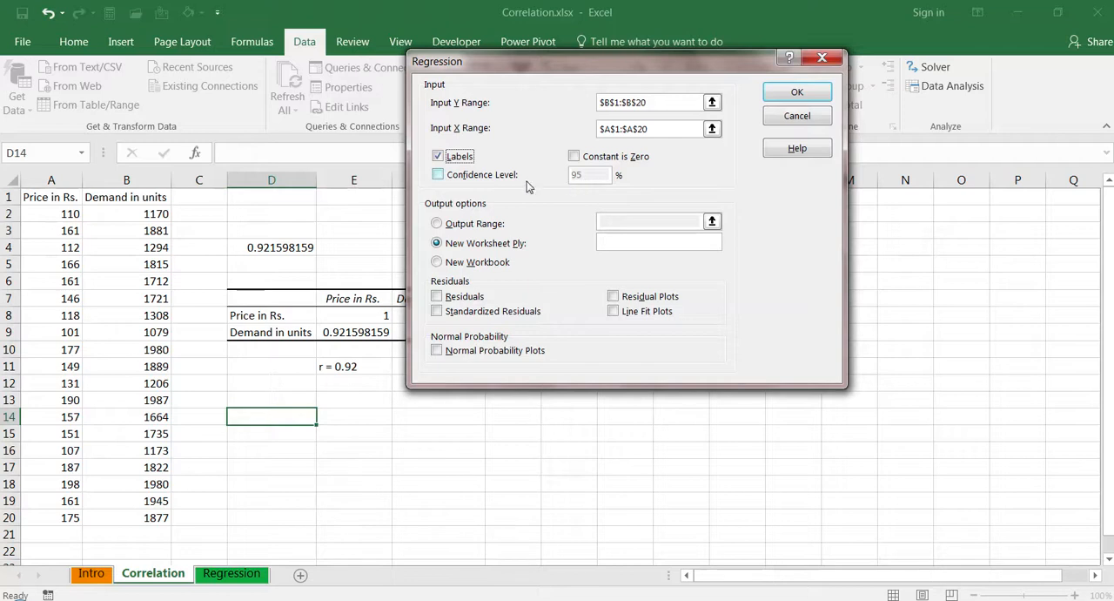
- Leave the confidence level option off, set the regression output range to cell D14, and run the analysis
left_click(440, 176)
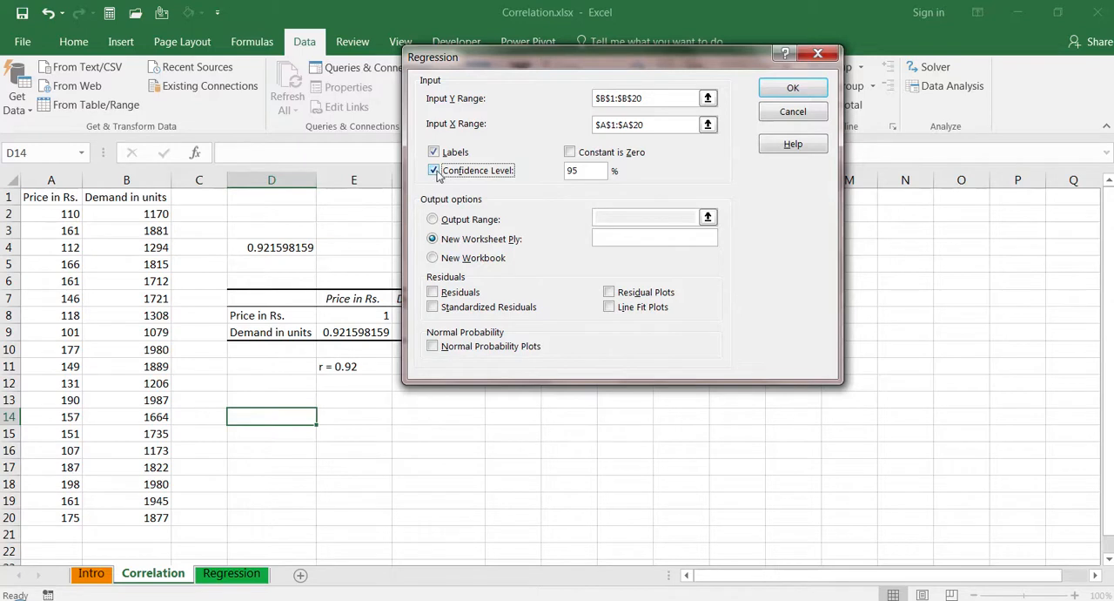
left_click(436, 173)
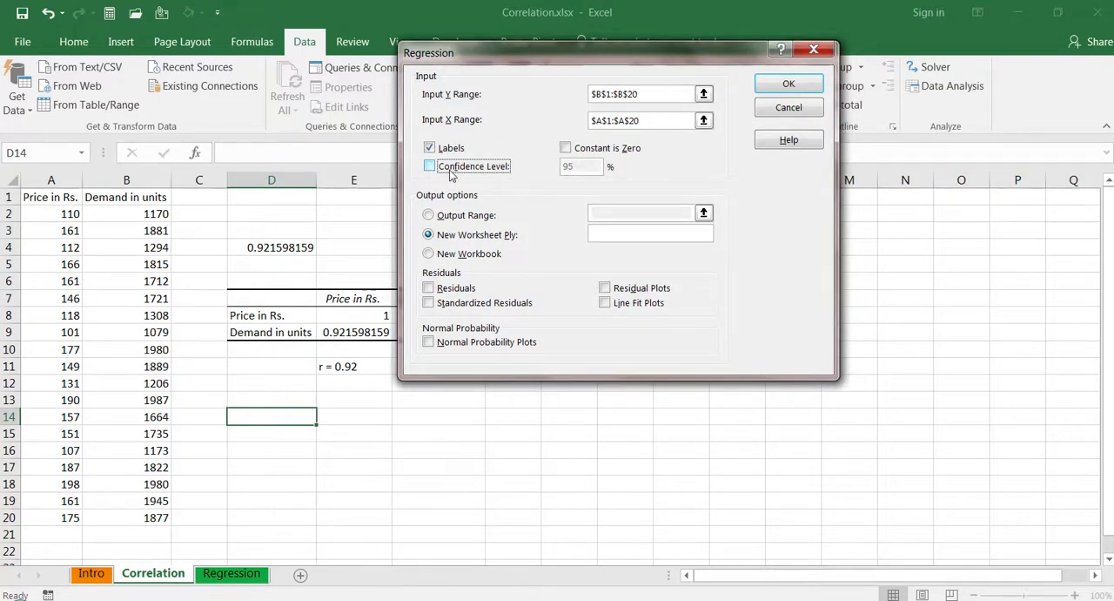
left_click(429, 216)
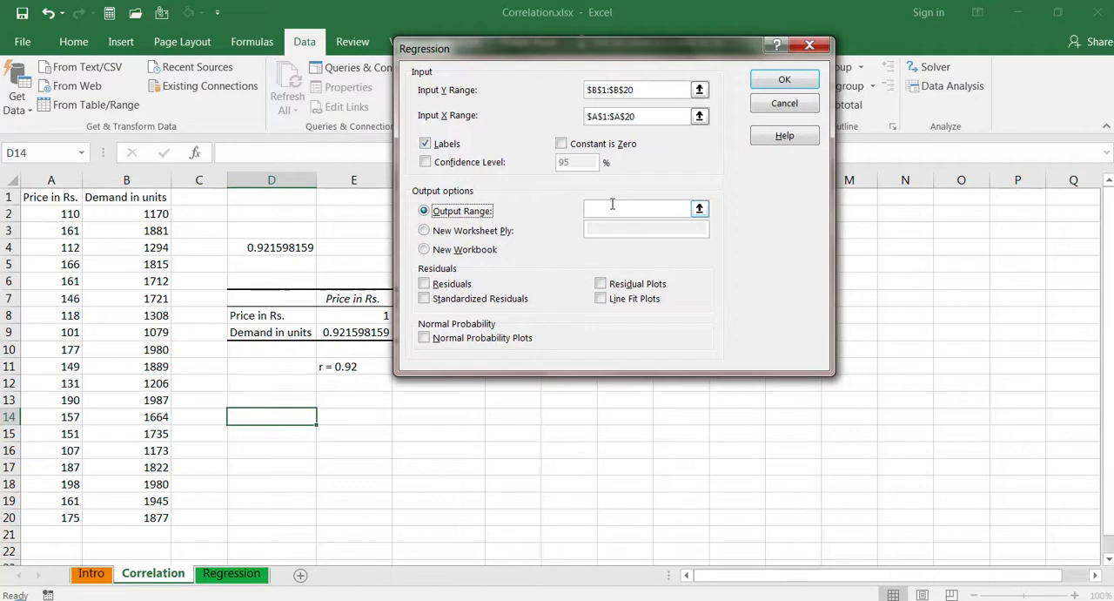
left_click(269, 418)
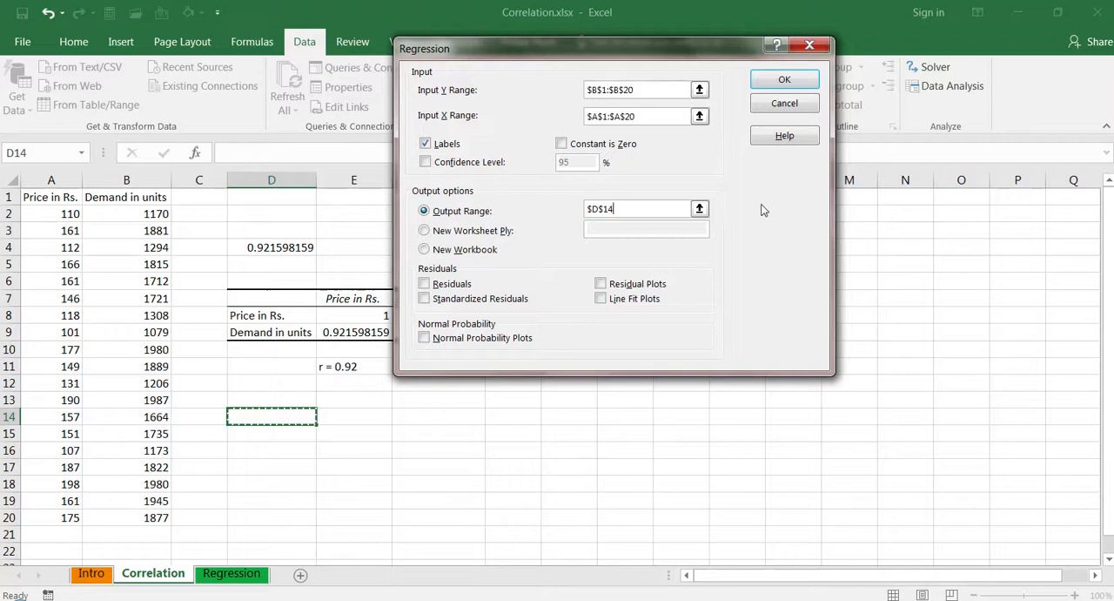
left_click(785, 80)
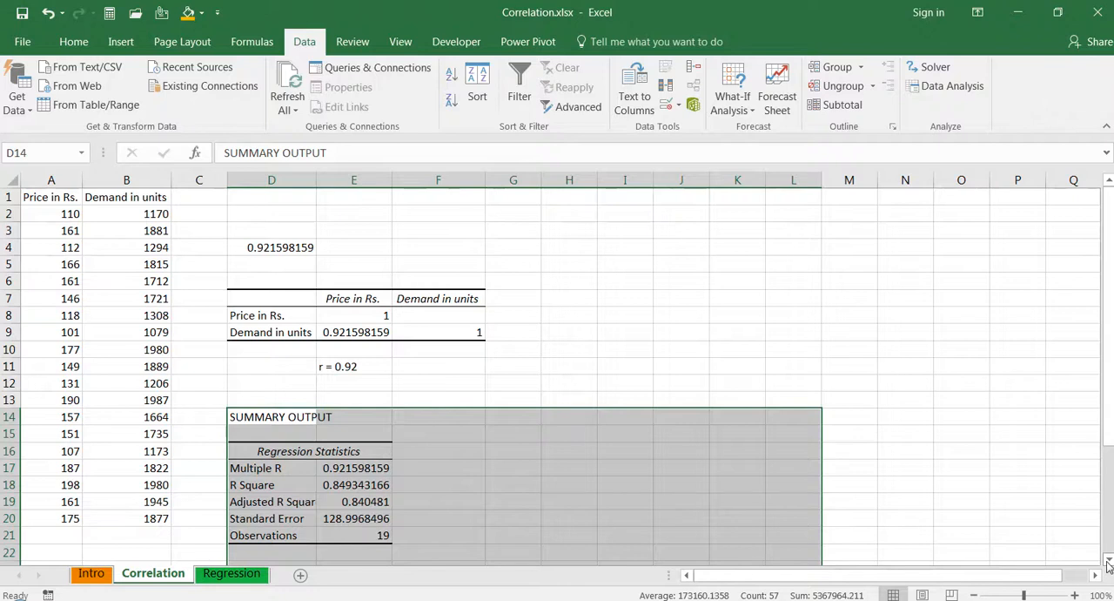
- Compare the regression output's Multiple R with the earlier correlation results and check its R Square value
left_click_drag(1109, 564, 1109, 563)
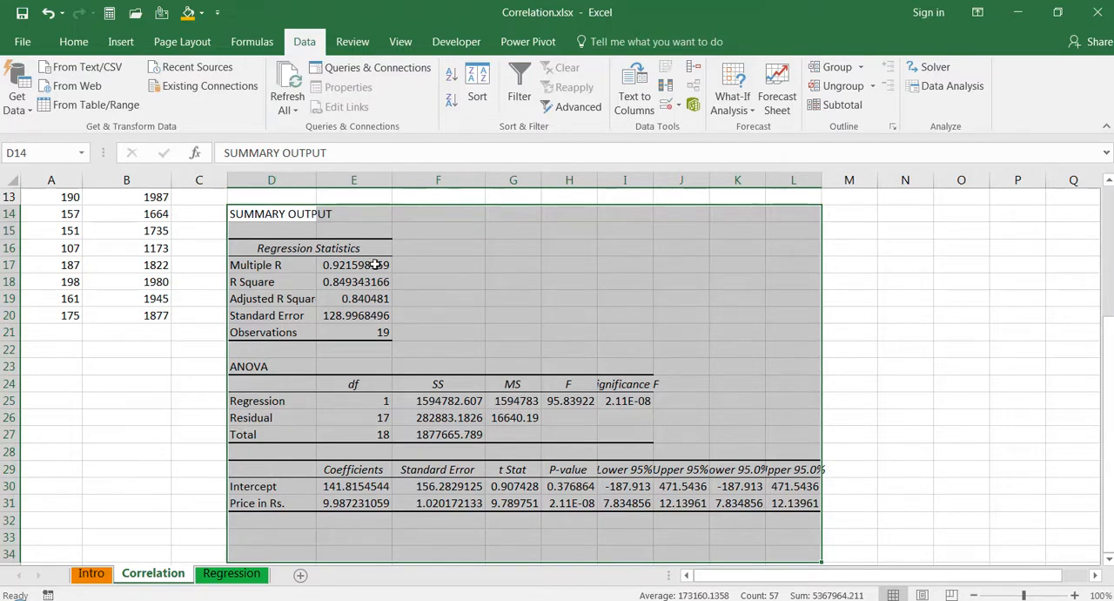
left_click(369, 265)
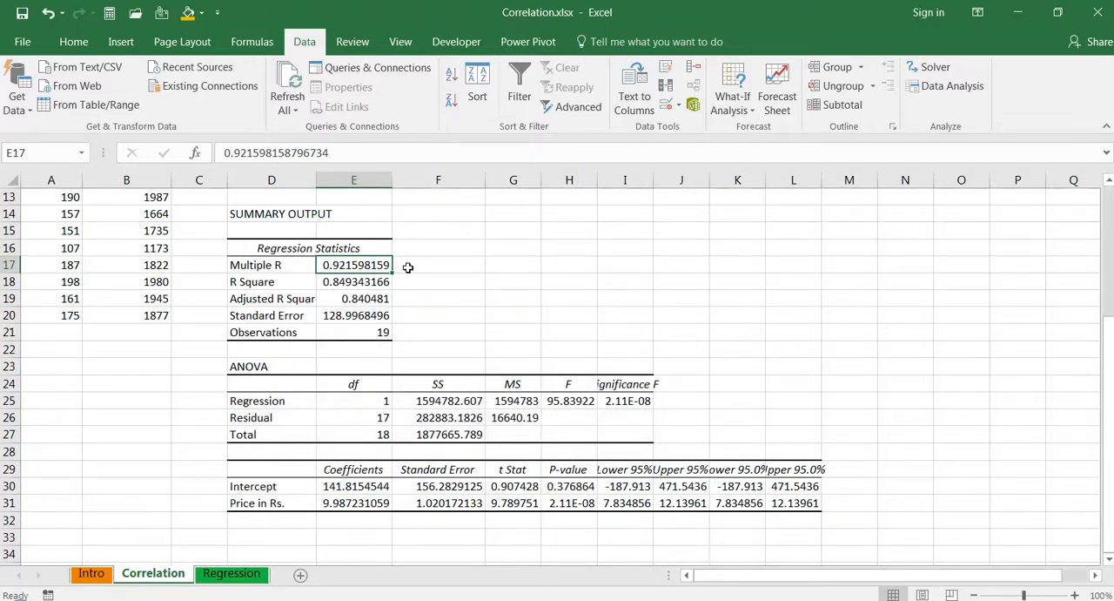
left_click(1108, 185)
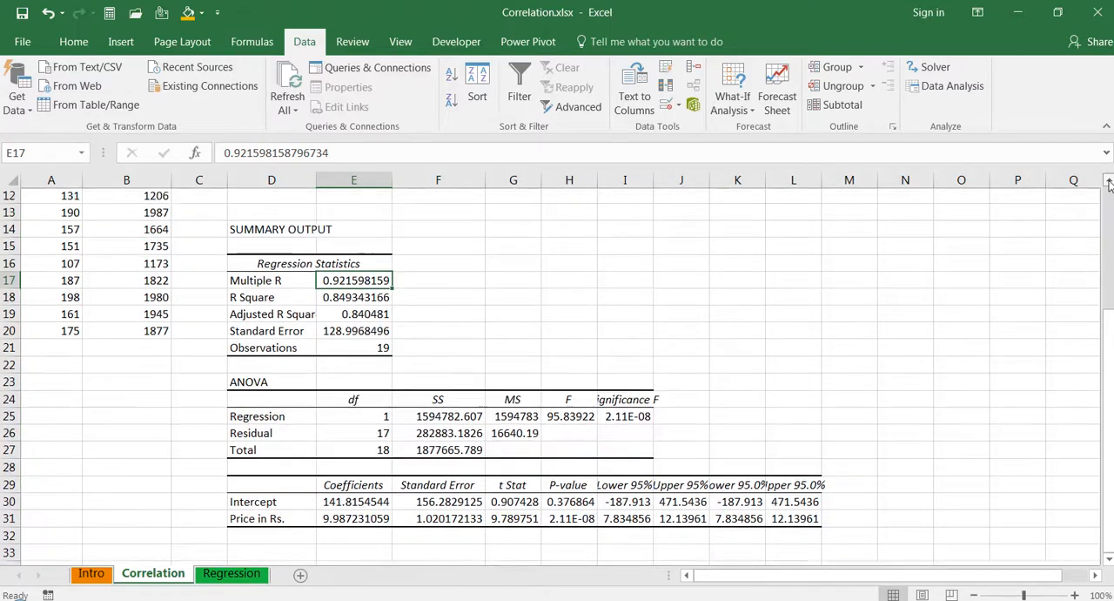
left_click(1109, 184)
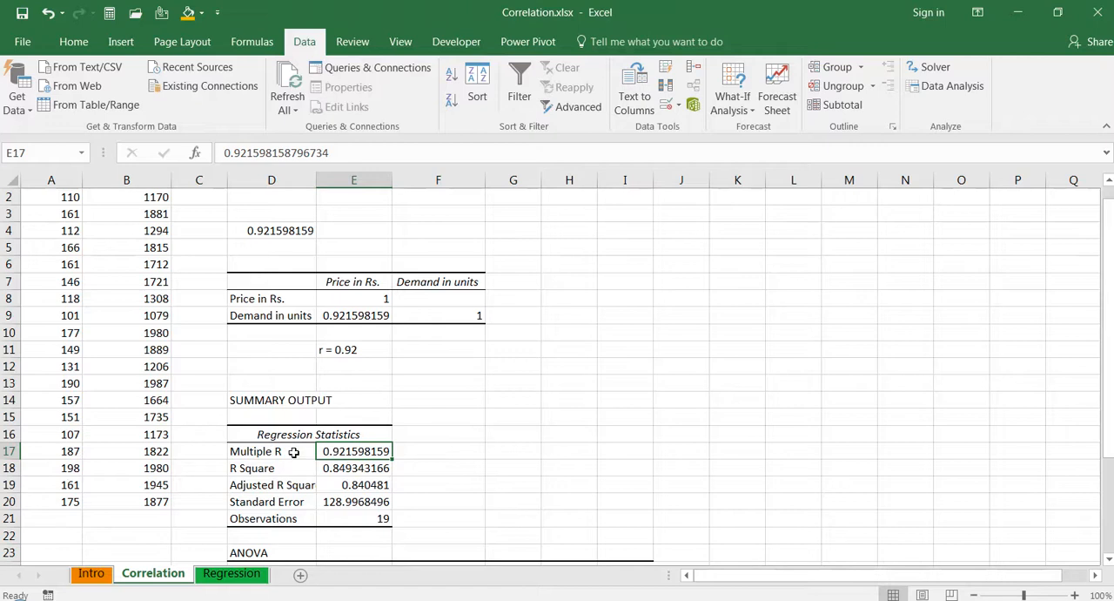
left_click(349, 468)
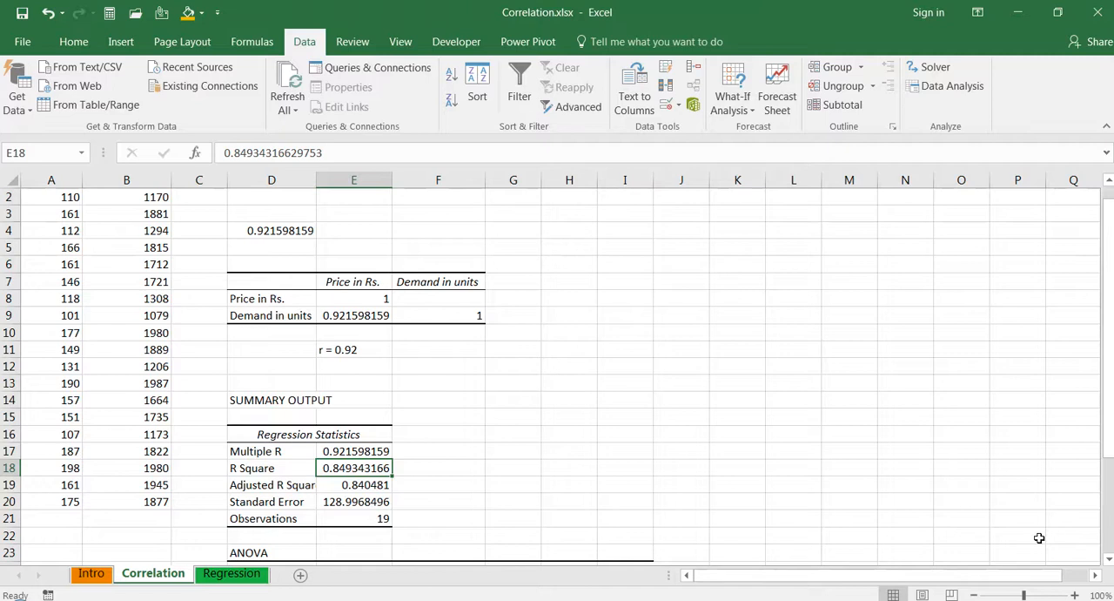
- Check the P-value for price, and AutoFit column I to inspect the Significance F value in the ANOVA table
left_click_drag(1110, 561, 1109, 561)
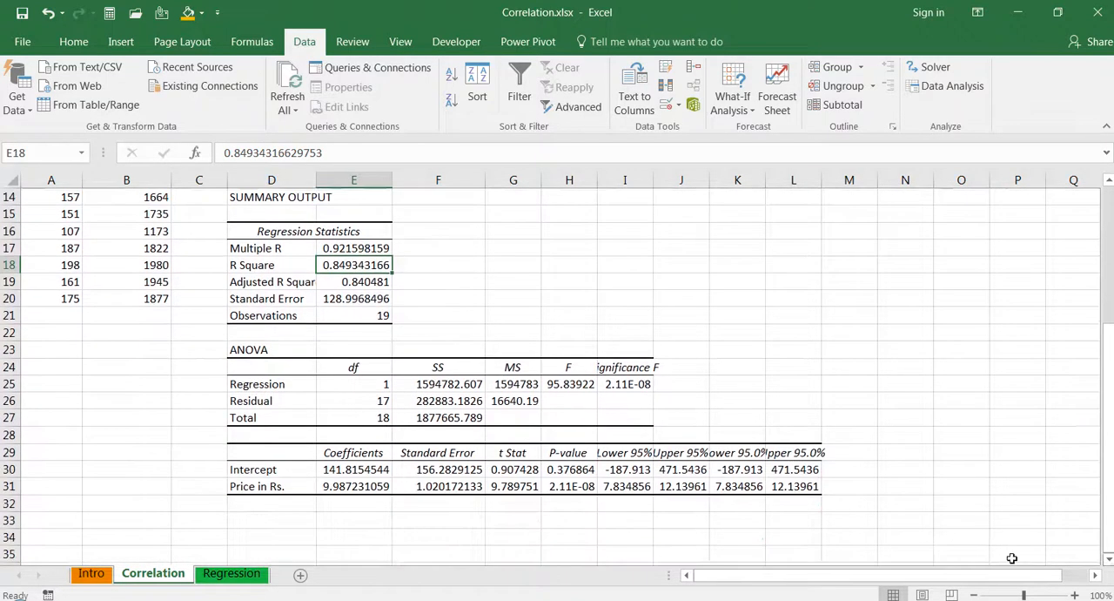
left_click(570, 486)
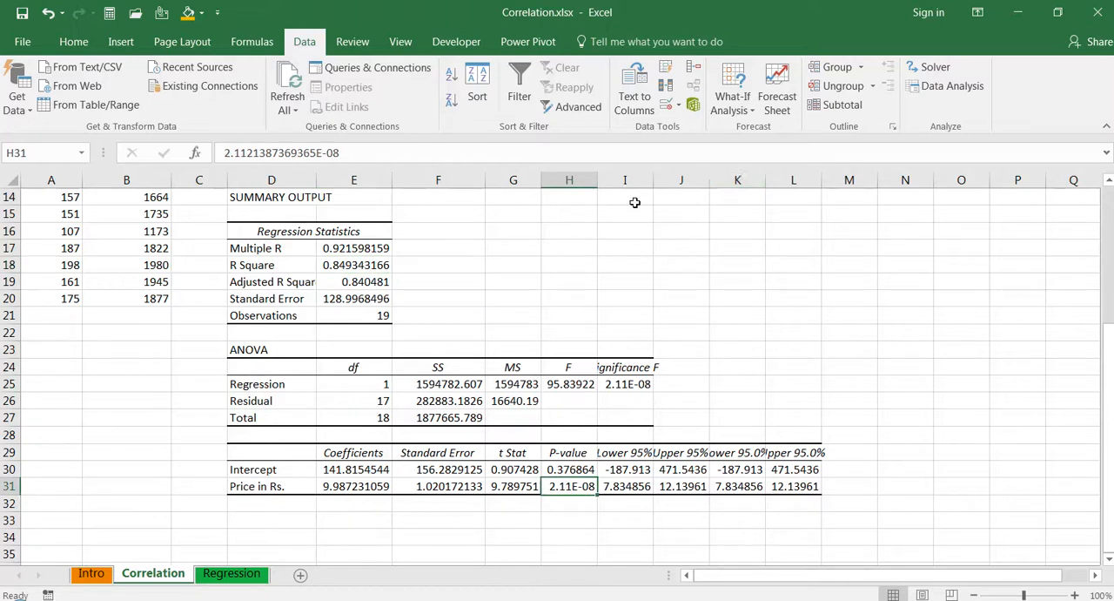
double_click(654, 179)
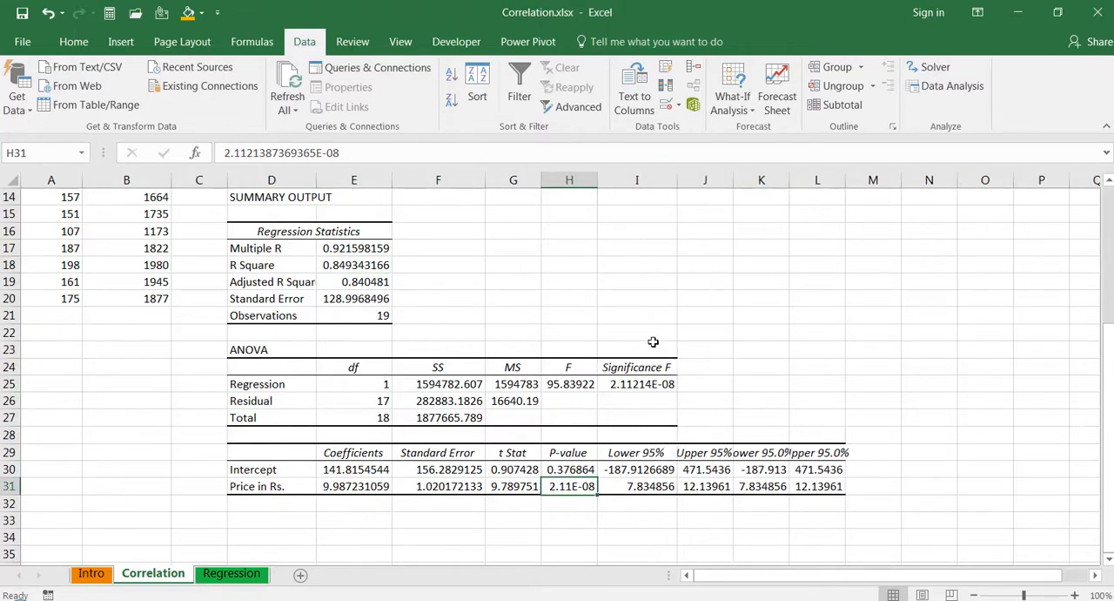
left_click(642, 388)
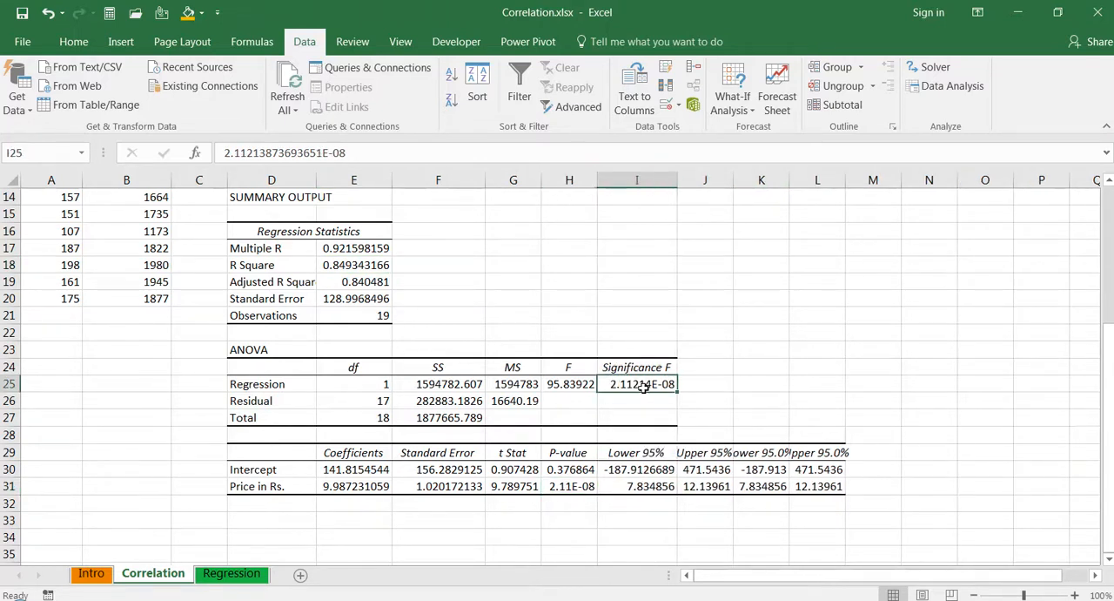
- Format the price P-value in cell H31 as a Number with 13 decimal places
left_click(566, 489)
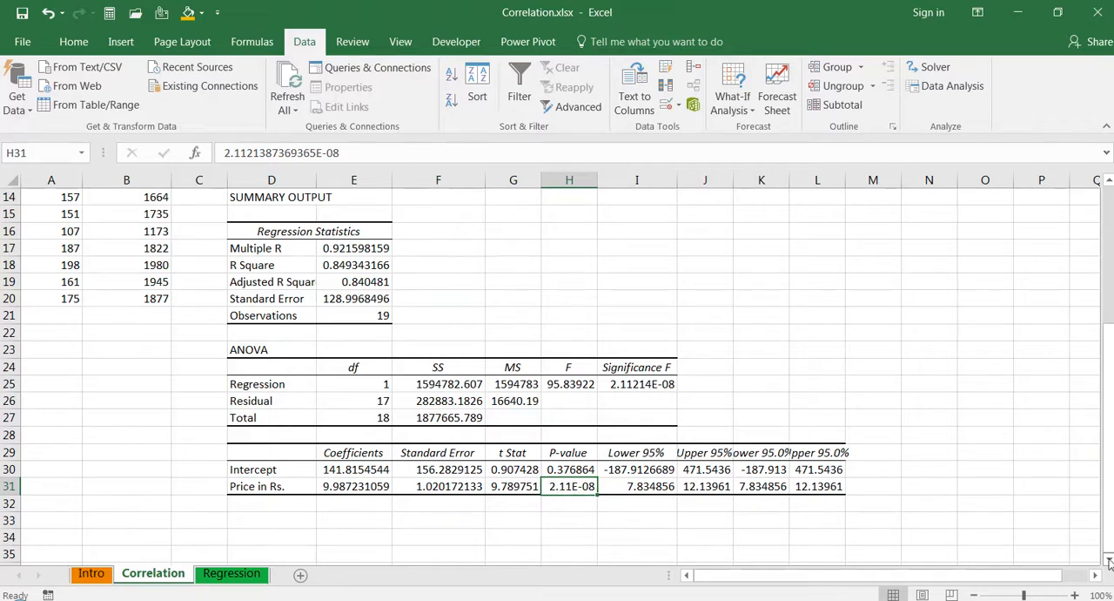
scroll(1109, 561, "down", 2)
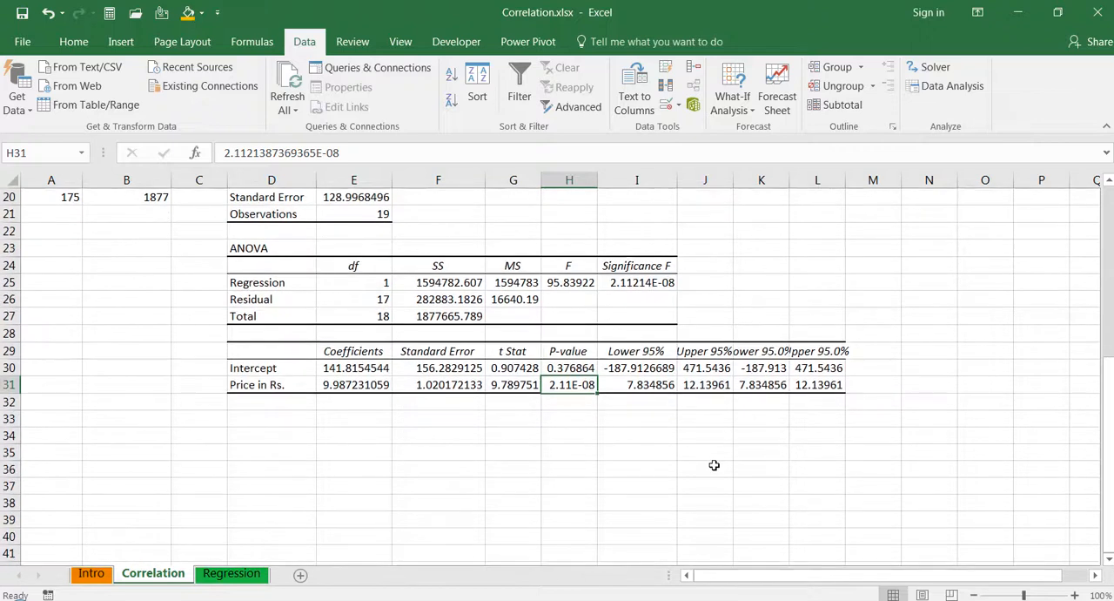
right_click(572, 387)
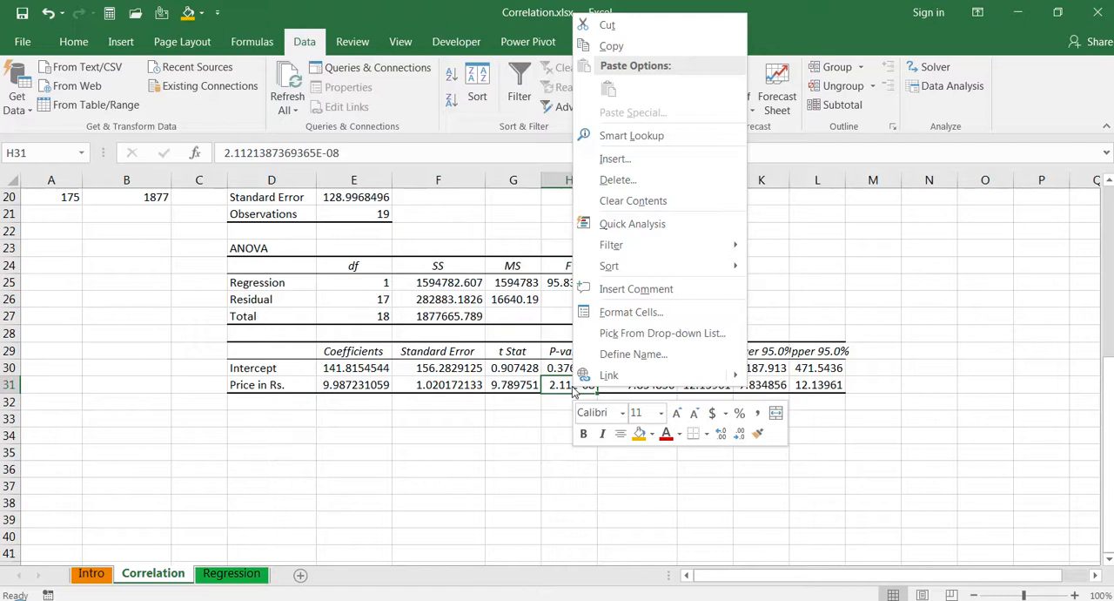
left_click(652, 314)
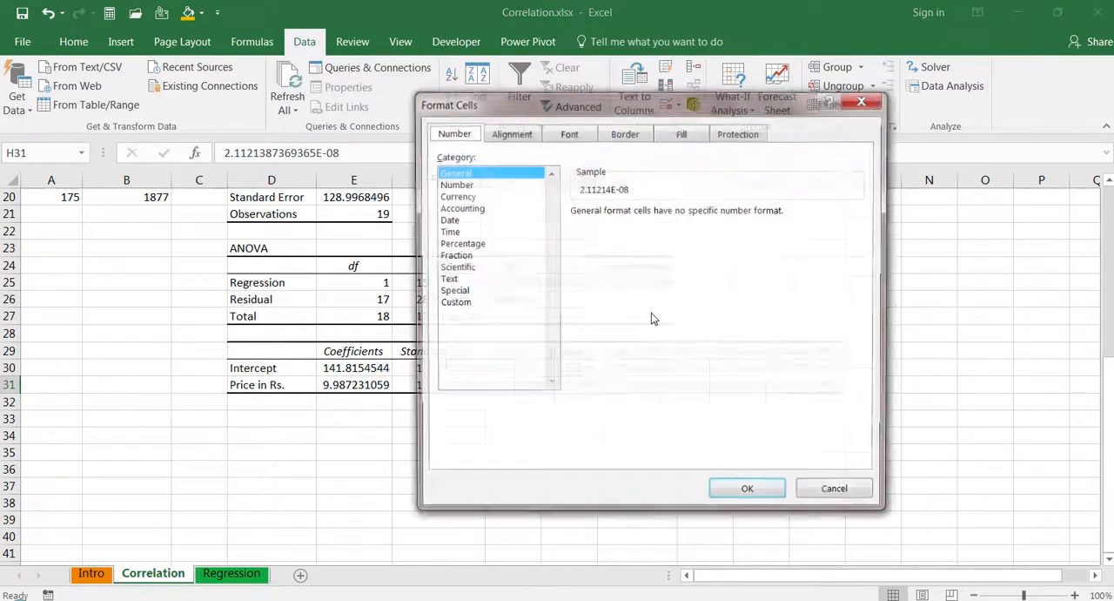
left_click(457, 184)
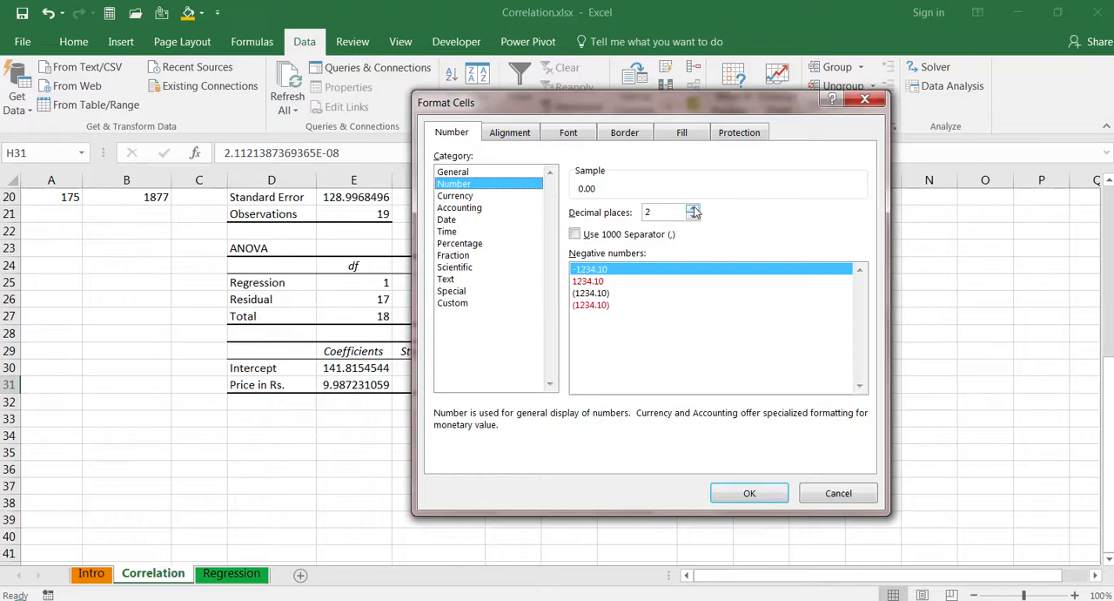
left_click(693, 209)
double_click(693, 210)
triple_click(693, 209)
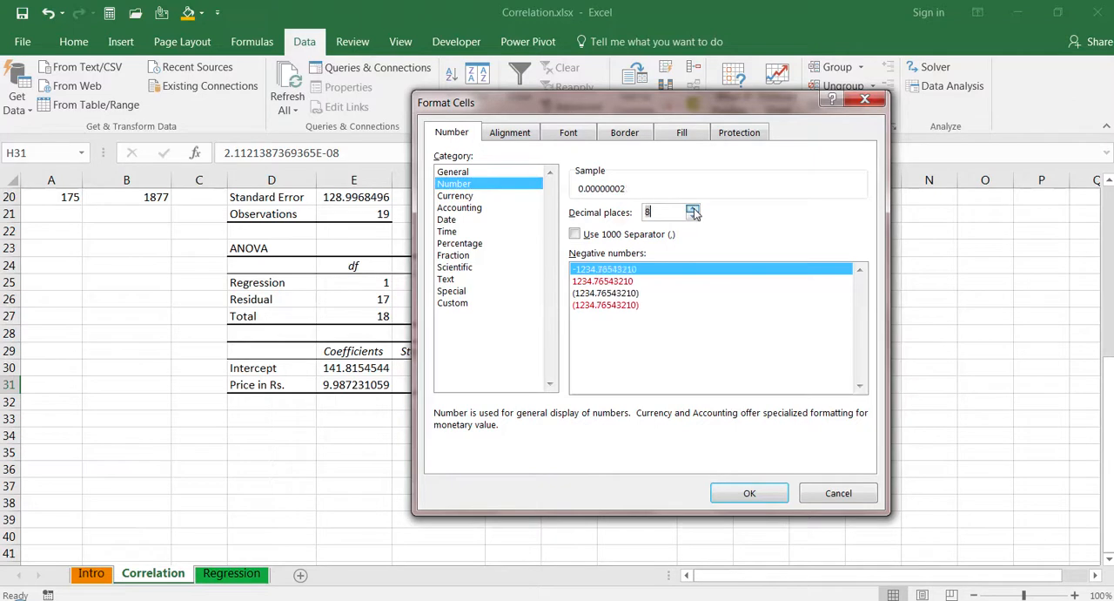
double_click(693, 210)
double_click(693, 210)
left_click(693, 210)
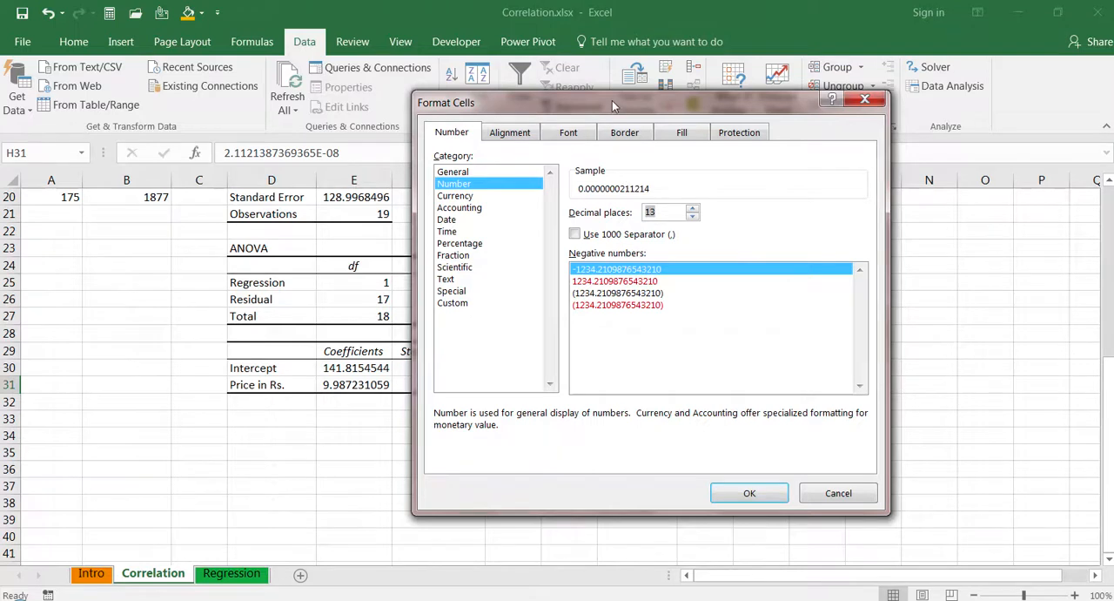
left_click_drag(614, 113, 847, 101)
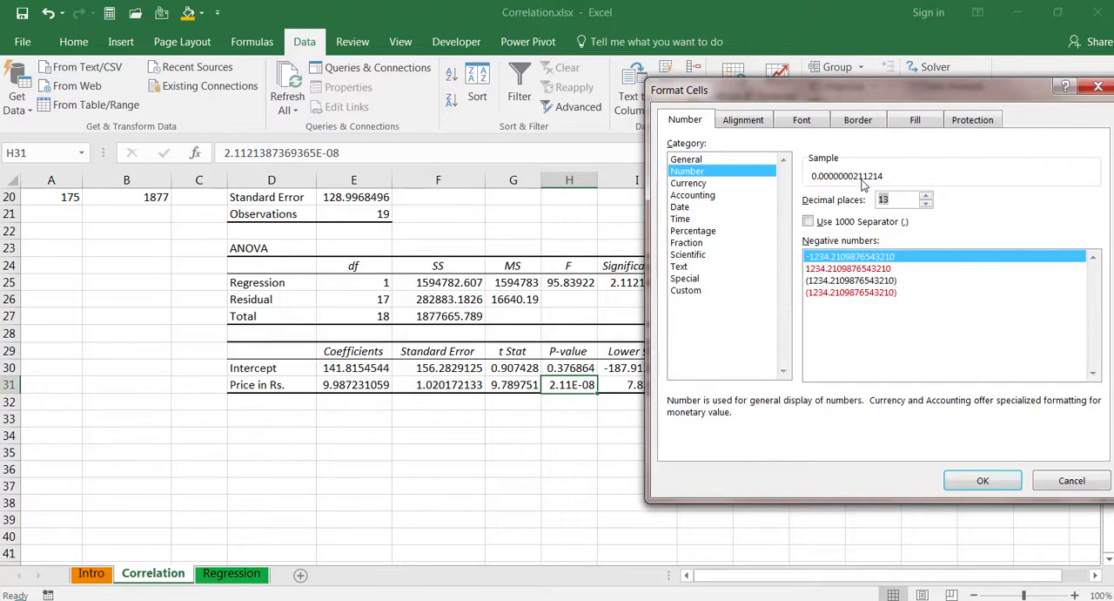
left_click(987, 483)
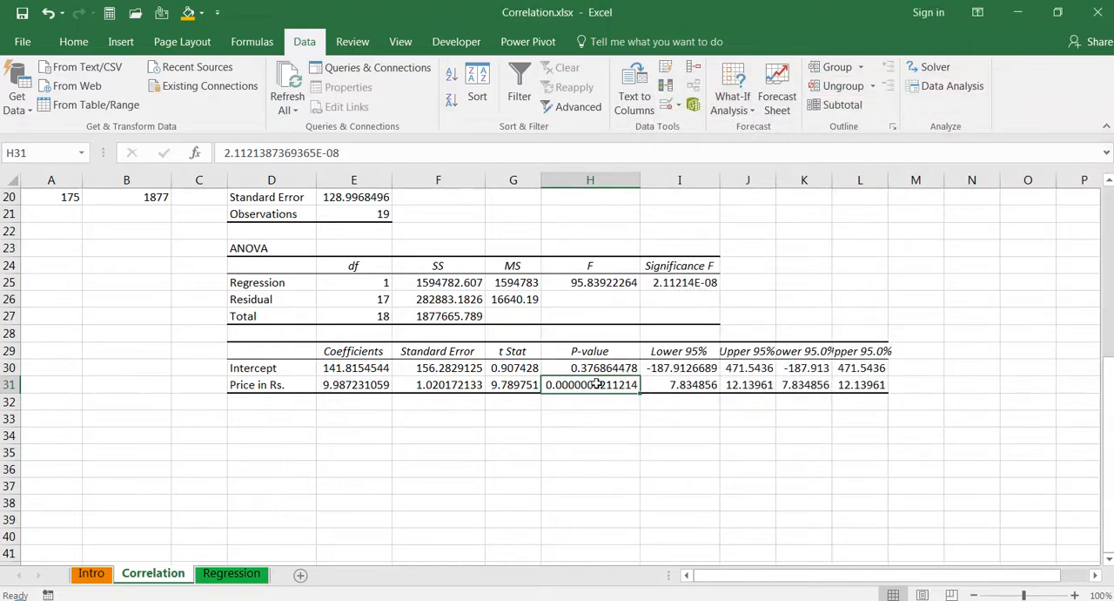
- Enter the significance level note "alpha = .05" in cell H34 below the regression output
left_click(575, 434)
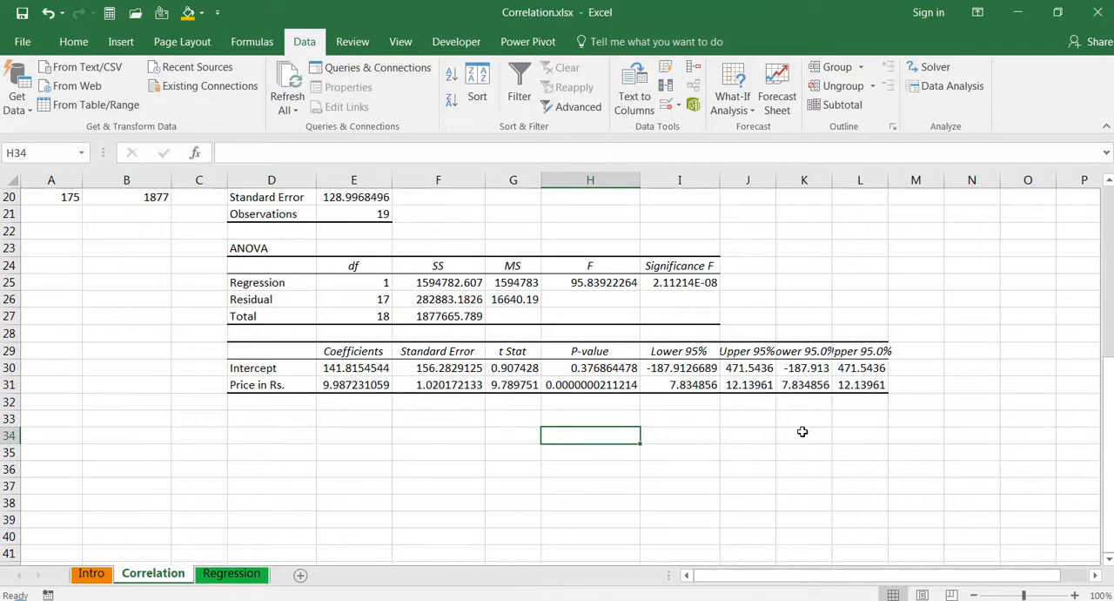
type("alpha = ")
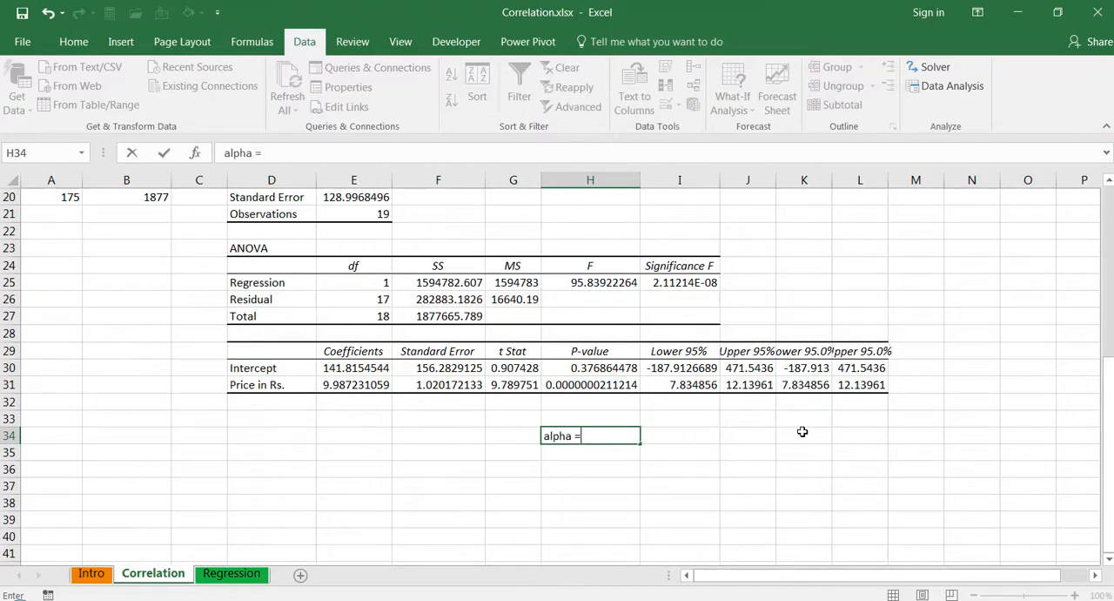
type(".05")
key("Return")
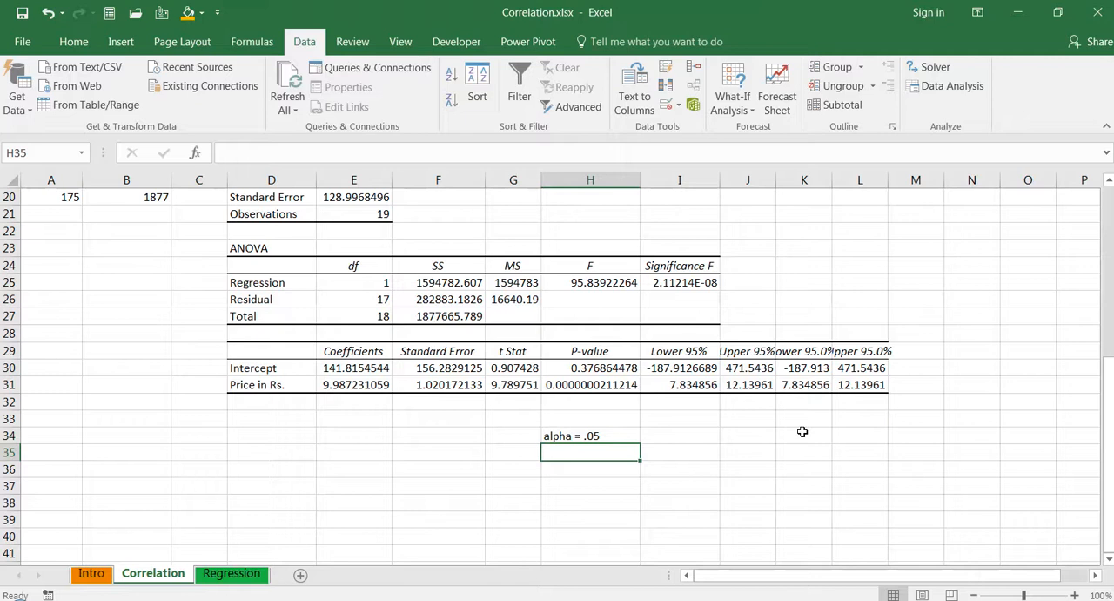
left_click(581, 435)
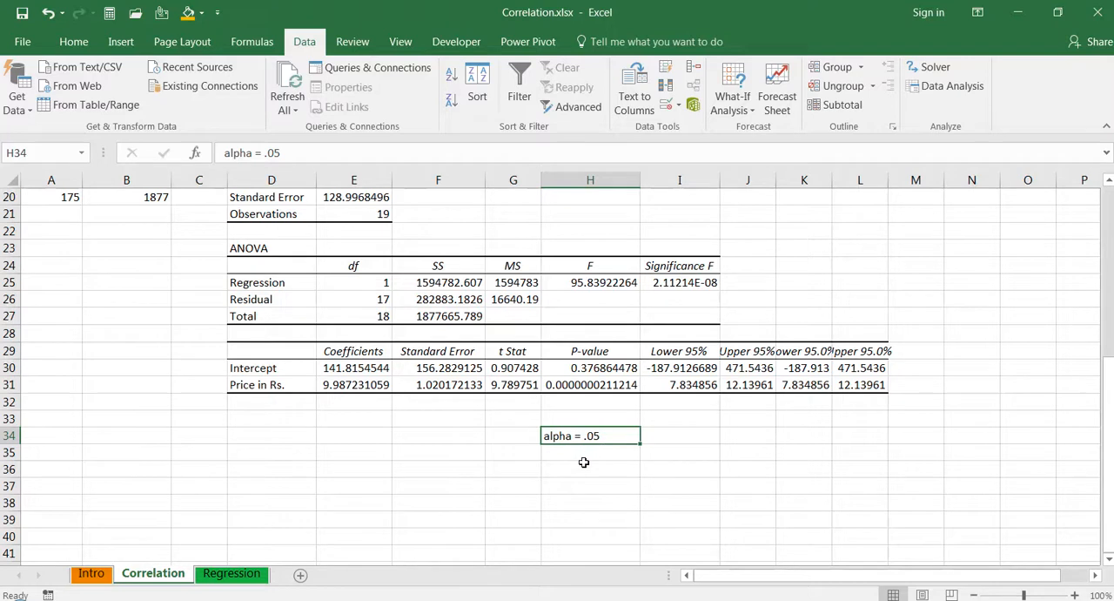
- Enter the significance conclusion "P < .05" in cell H36, two rows below the alpha note
left_click(578, 466)
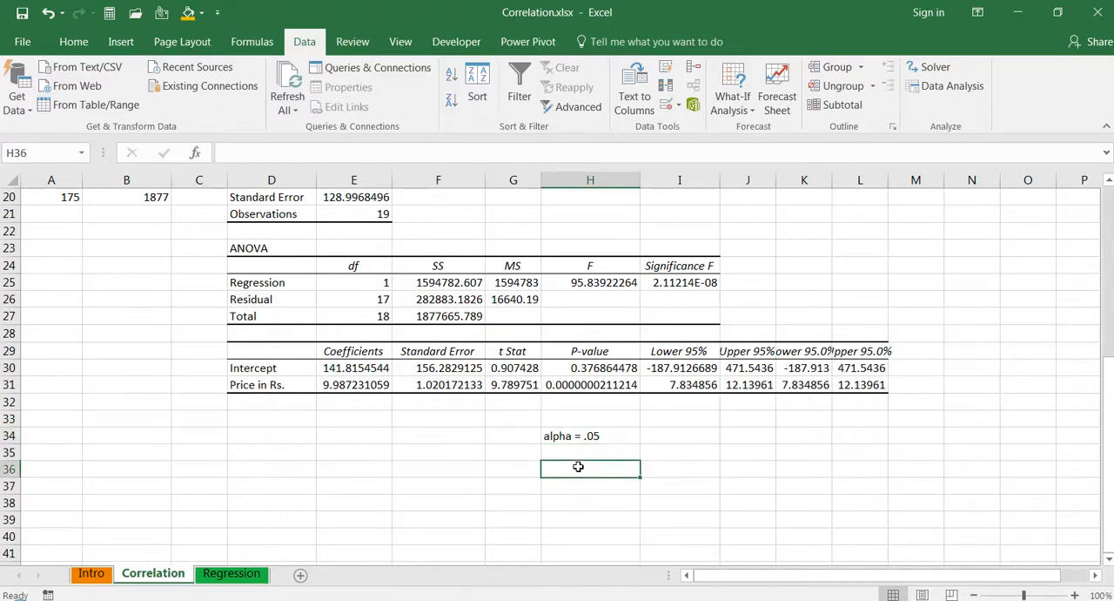
type("P")
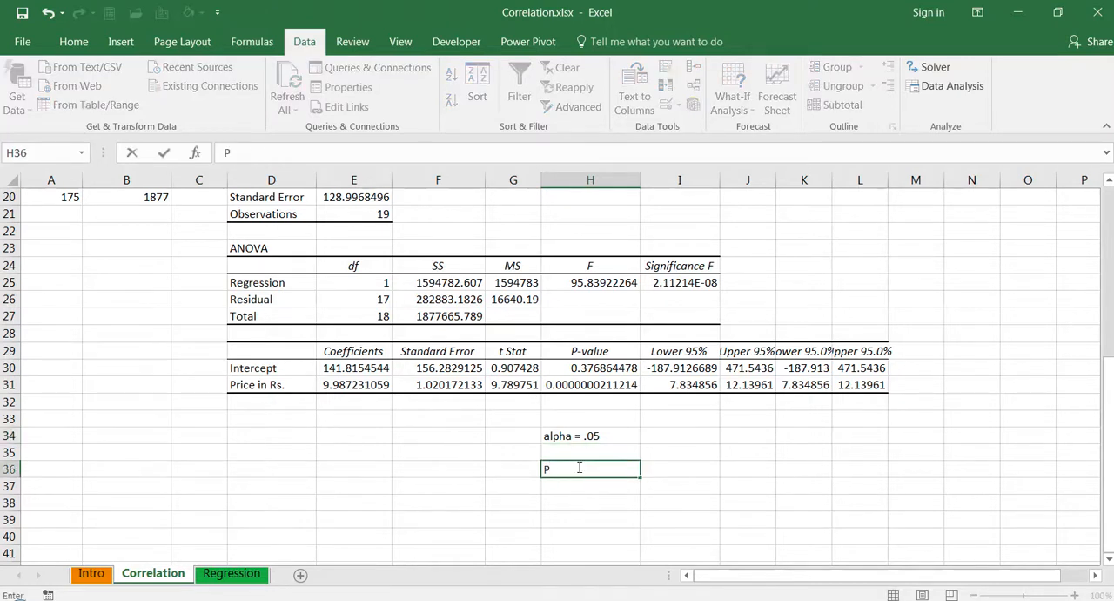
type(" < .05")
key("Return")
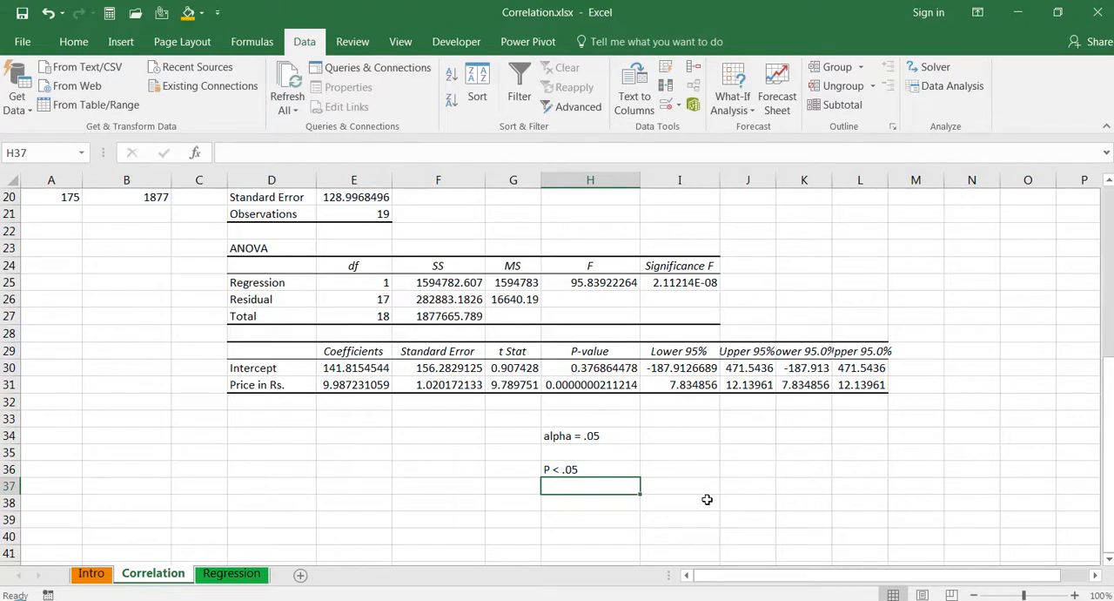
key("Return")
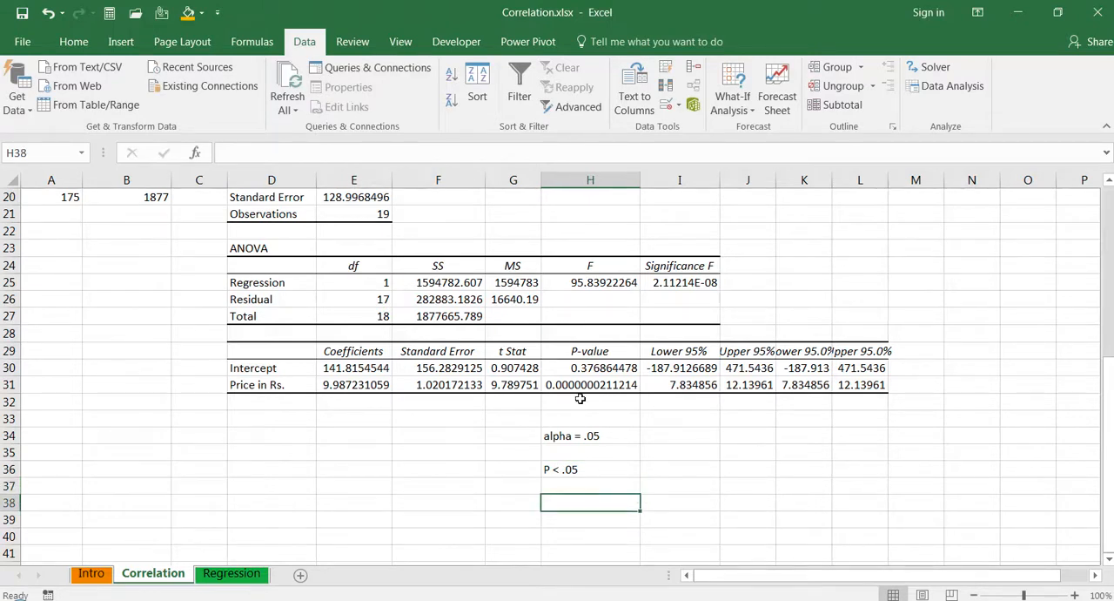
left_click(588, 470)
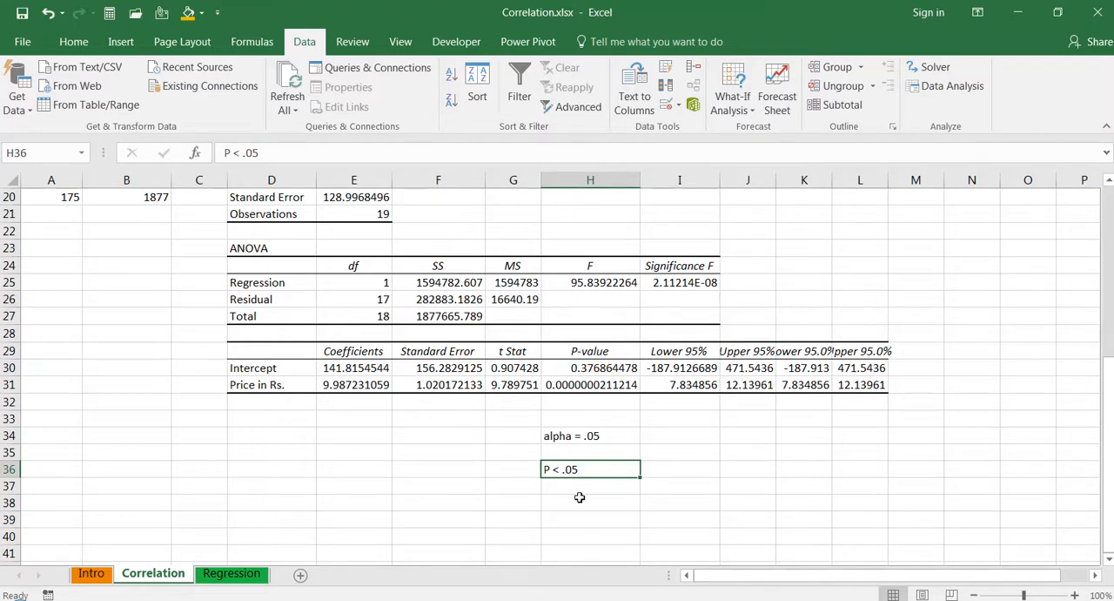
- Review the correlation coefficient results and regression statistics beside the price and demand data
left_click(1110, 181)
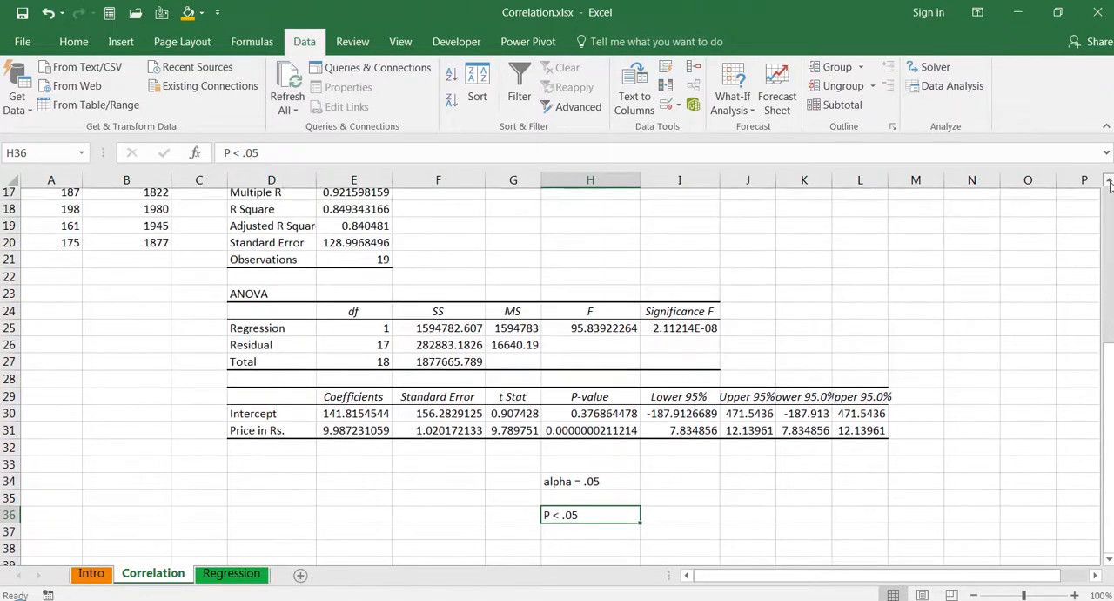
left_click(1109, 181)
left_click(1109, 181)
left_click(1109, 181)
left_click(1109, 181)
left_click(1109, 181)
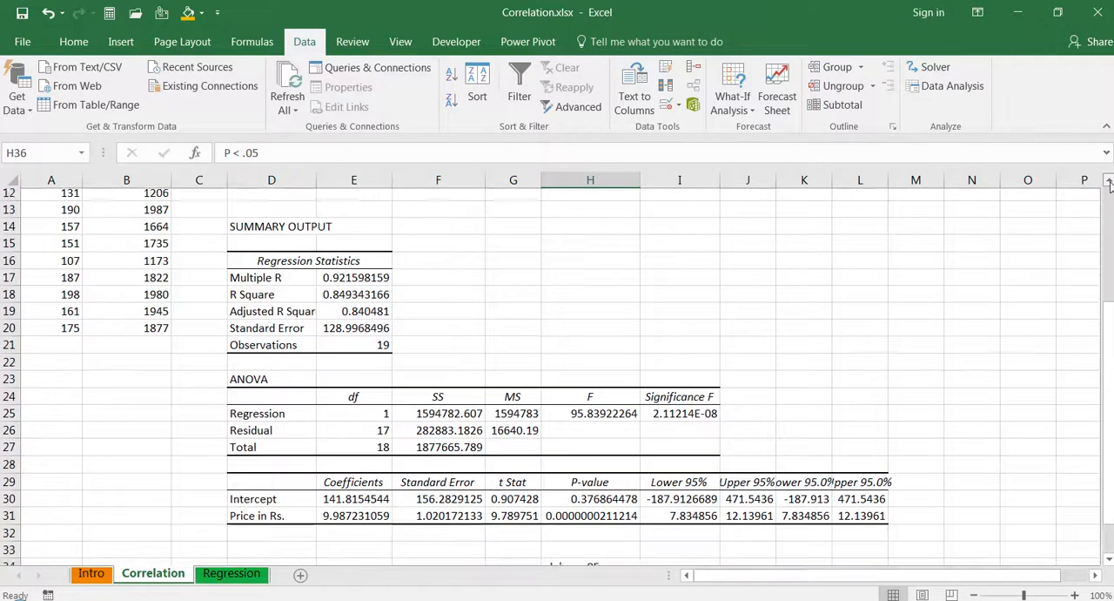
left_click(1109, 181)
left_click(1109, 181)
left_click(1109, 181)
left_click(1110, 181)
left_click(1109, 182)
left_click(1109, 181)
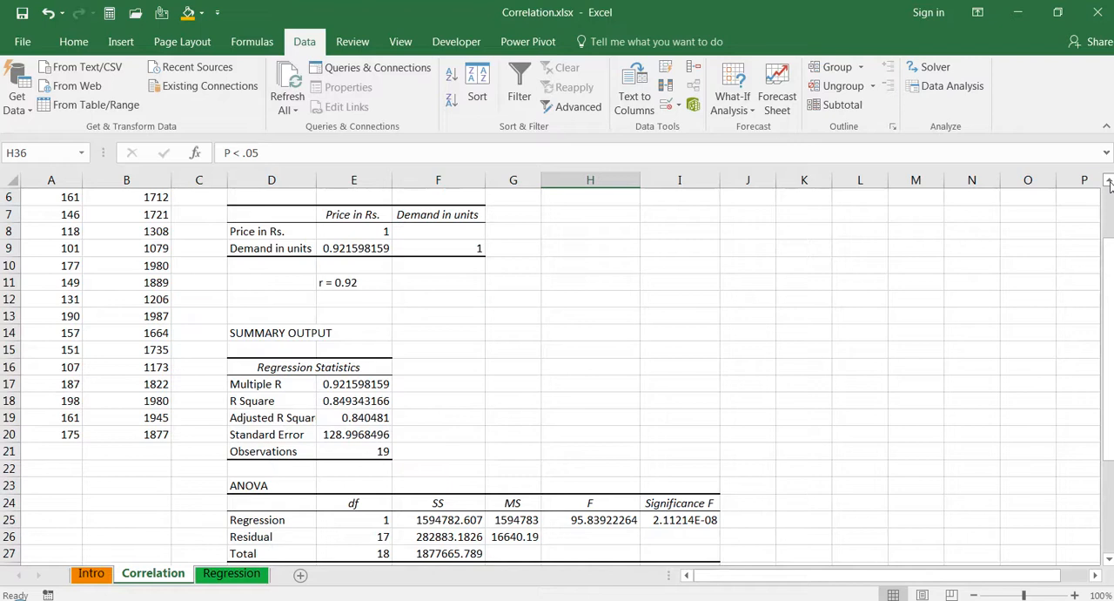
left_click(1109, 181)
left_click(1109, 181)
left_click(1109, 181)
left_click(1109, 181)
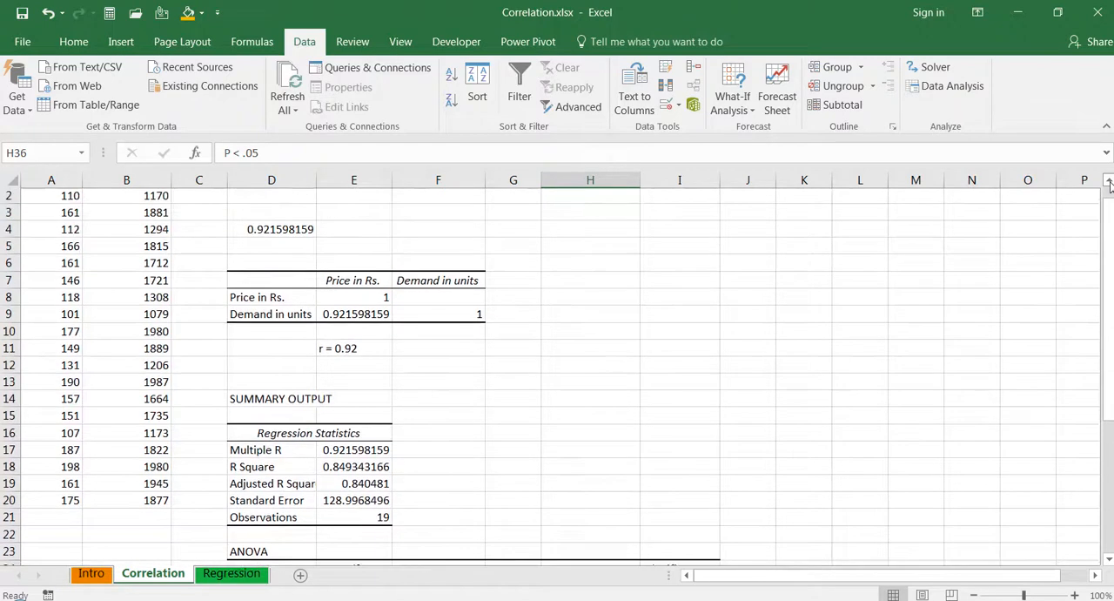
left_click(1109, 181)
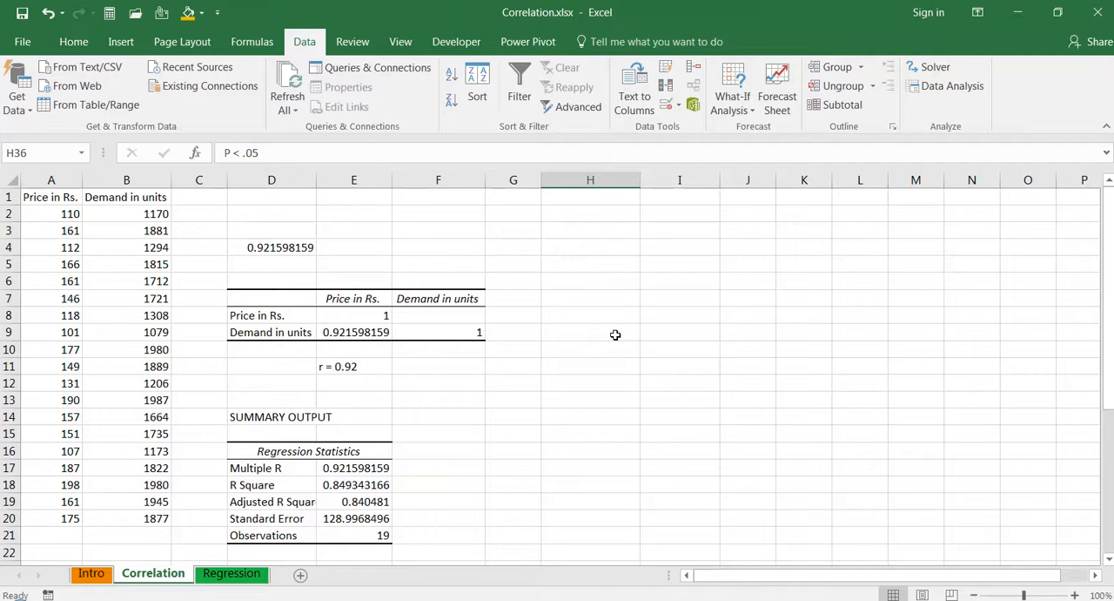
- Recheck the price P-value in H31 against the alpha note, and return to the Price in Rs. header in A1
left_click(586, 471)
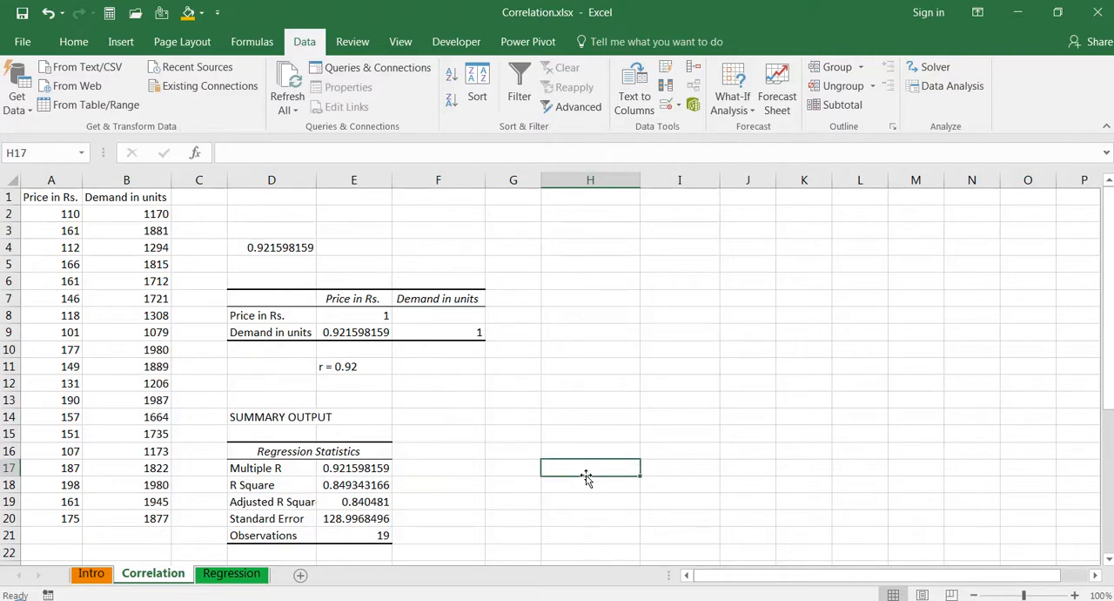
key("Page_Down")
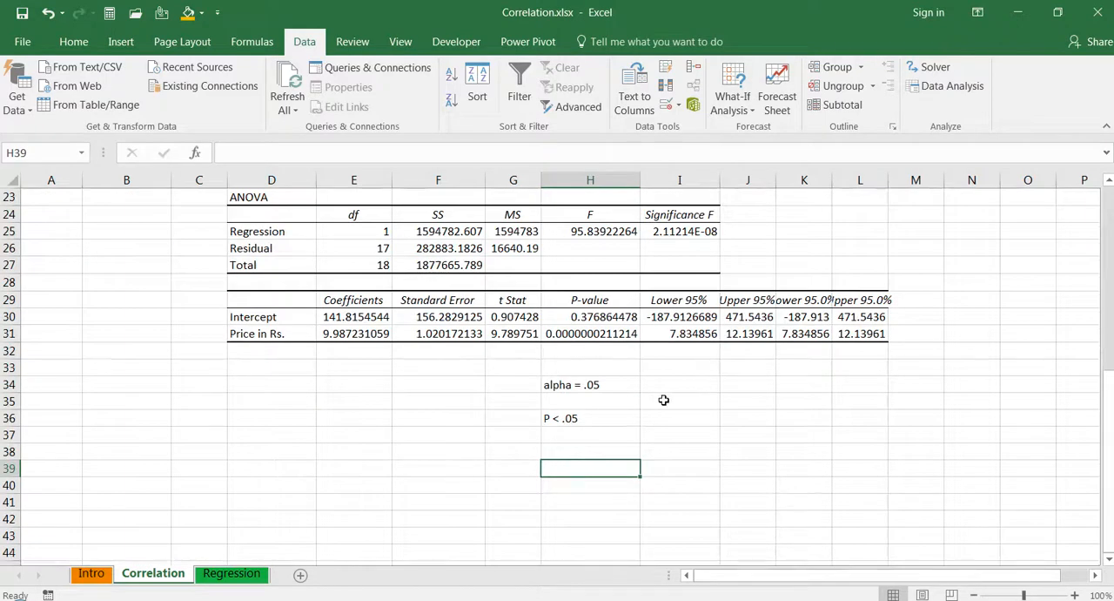
left_click(588, 335)
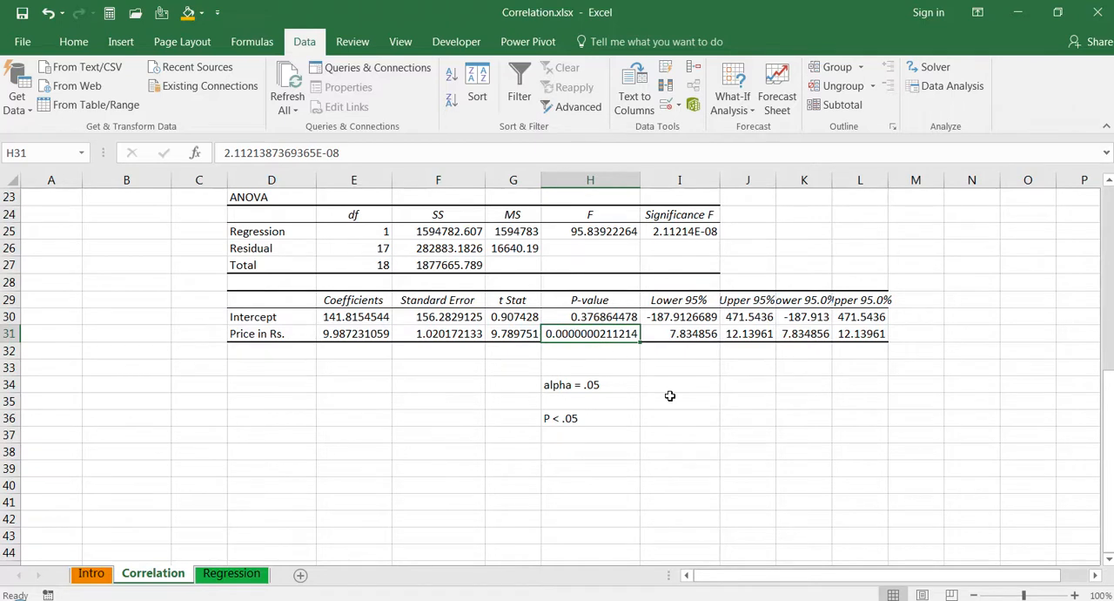
key("Page_Up")
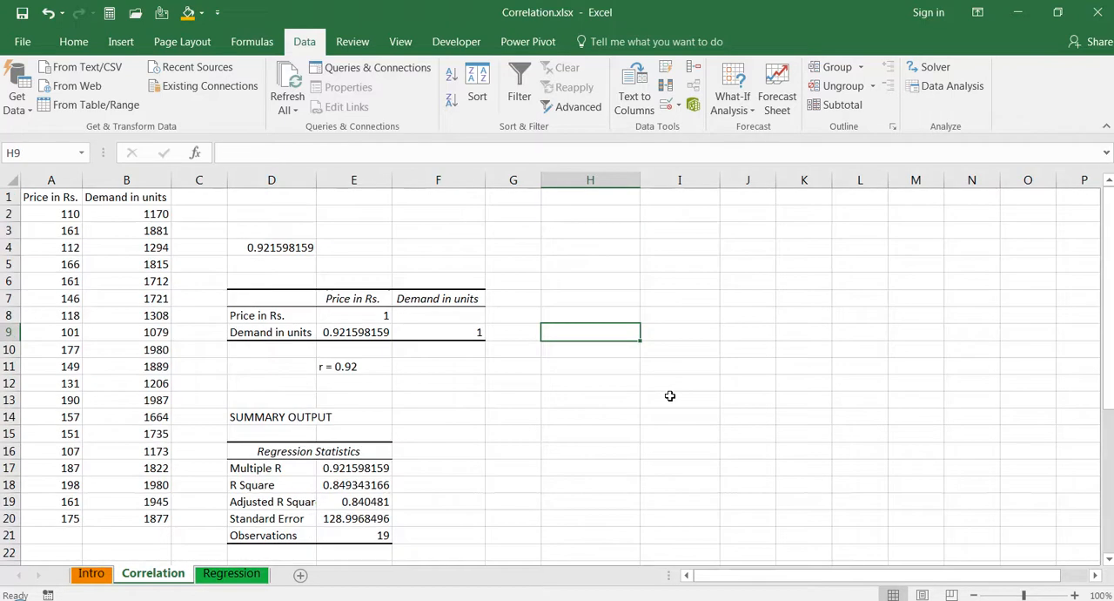
left_click(50, 199)
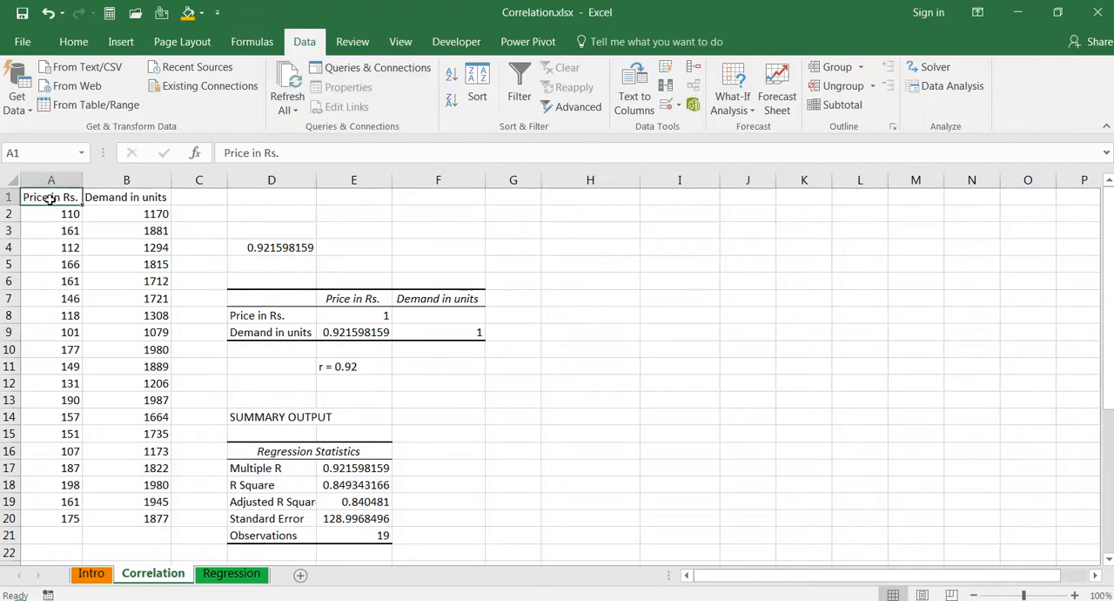